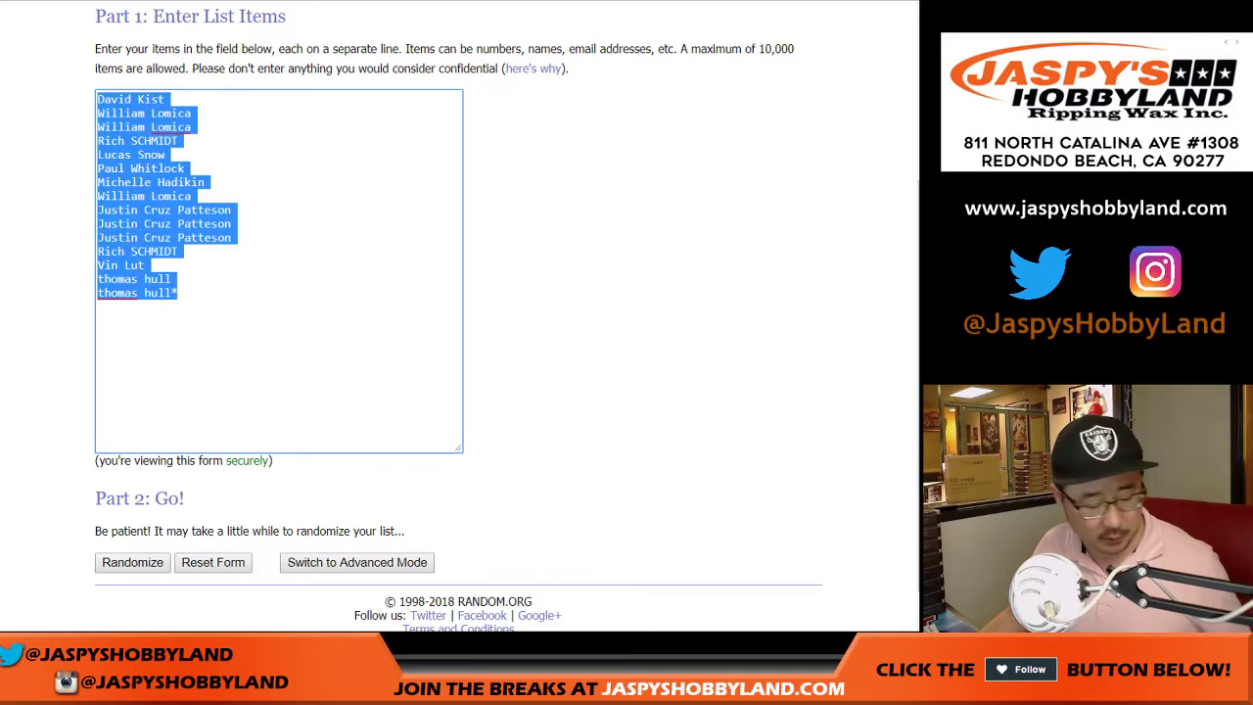
- Paste a second copy of the participant names at the end of the RANDOM.ORG list
{"action": "left_click", "coordinate": [178, 293]}
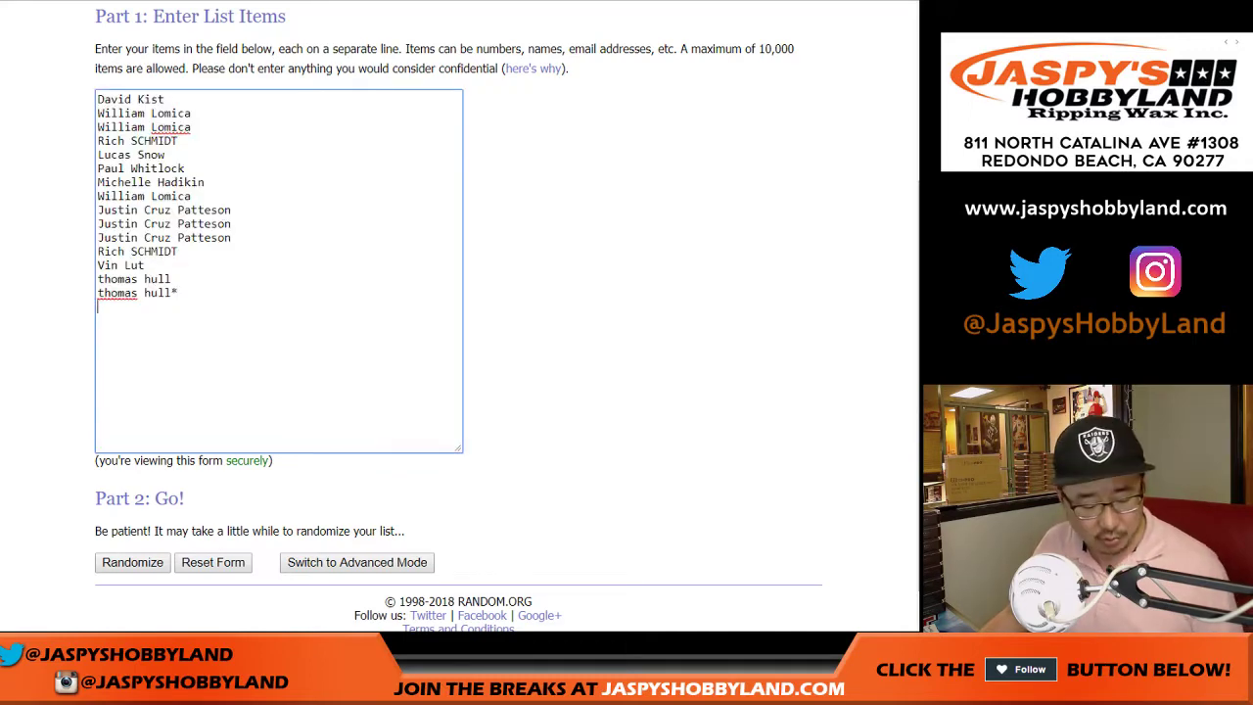
{"action": "key", "text": "Return"}
{"action": "scroll", "coordinate": [279, 271], "scroll_direction": "up", "scroll_amount": 1}
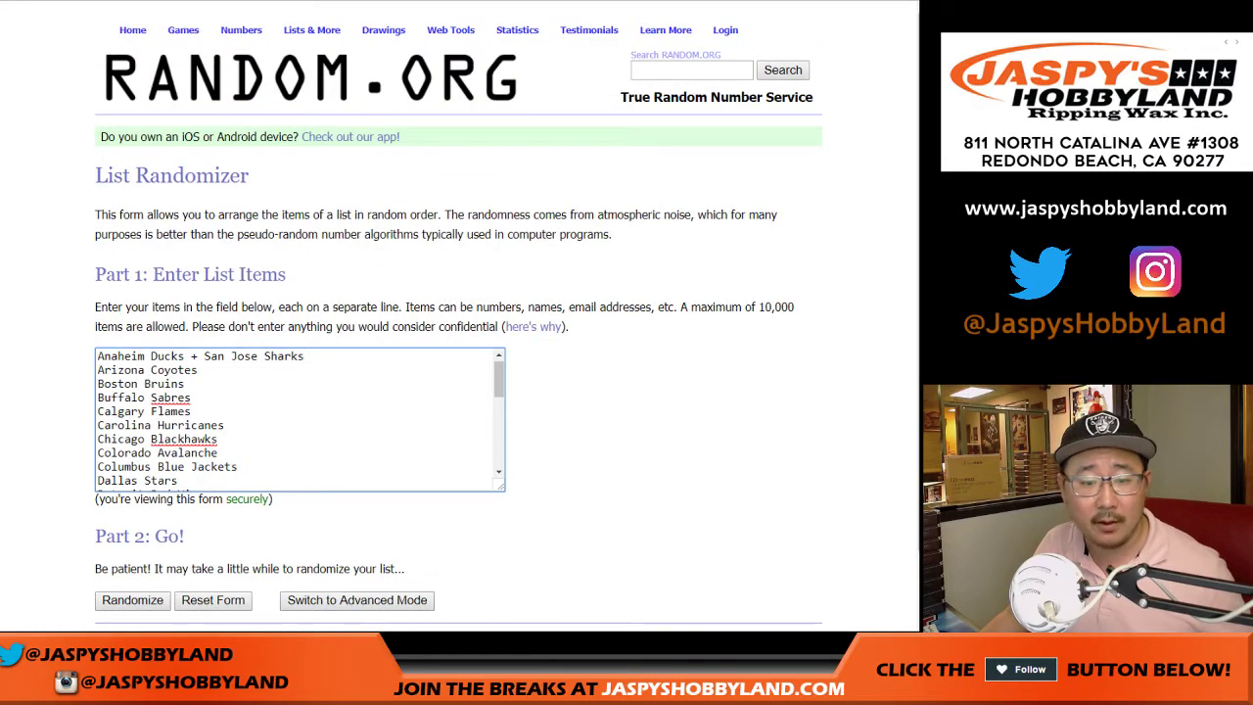
{"action": "scroll", "coordinate": [458, 316], "scroll_direction": "down", "scroll_amount": 1}
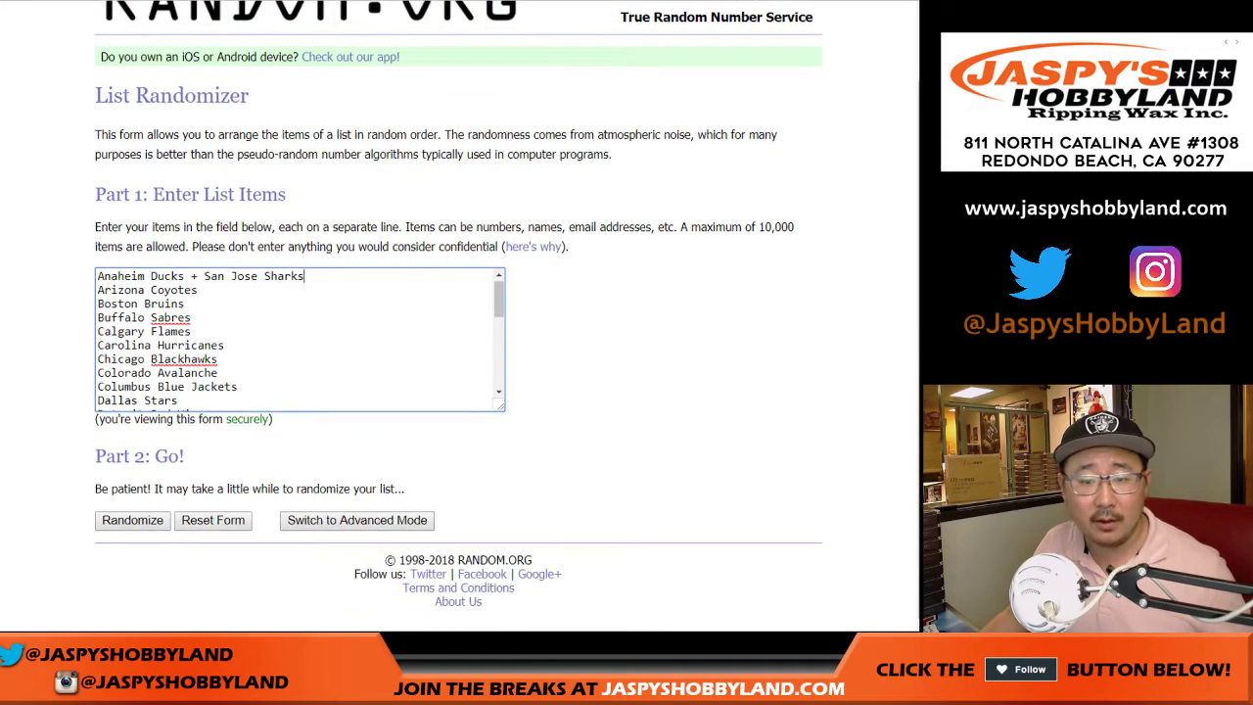
- Roll the two dice on the dice roller page
{"action": "key", "text": "ctrl+Tab"}
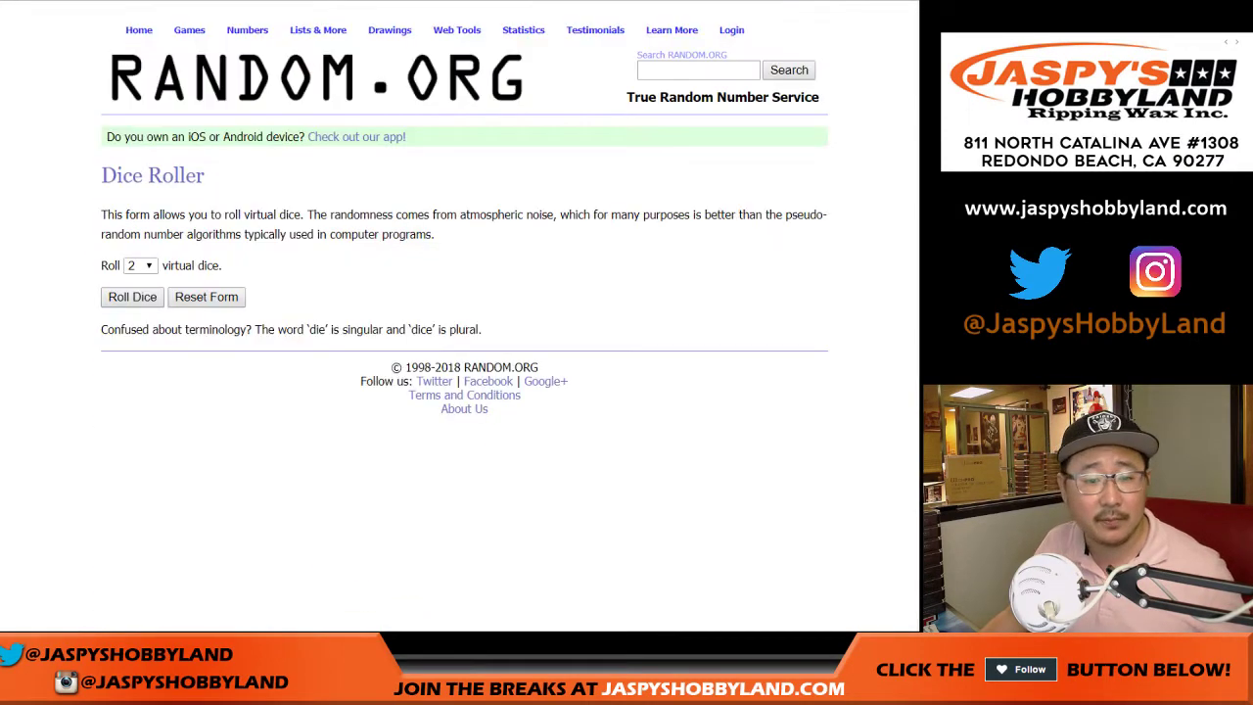
{"action": "key", "text": "Return"}
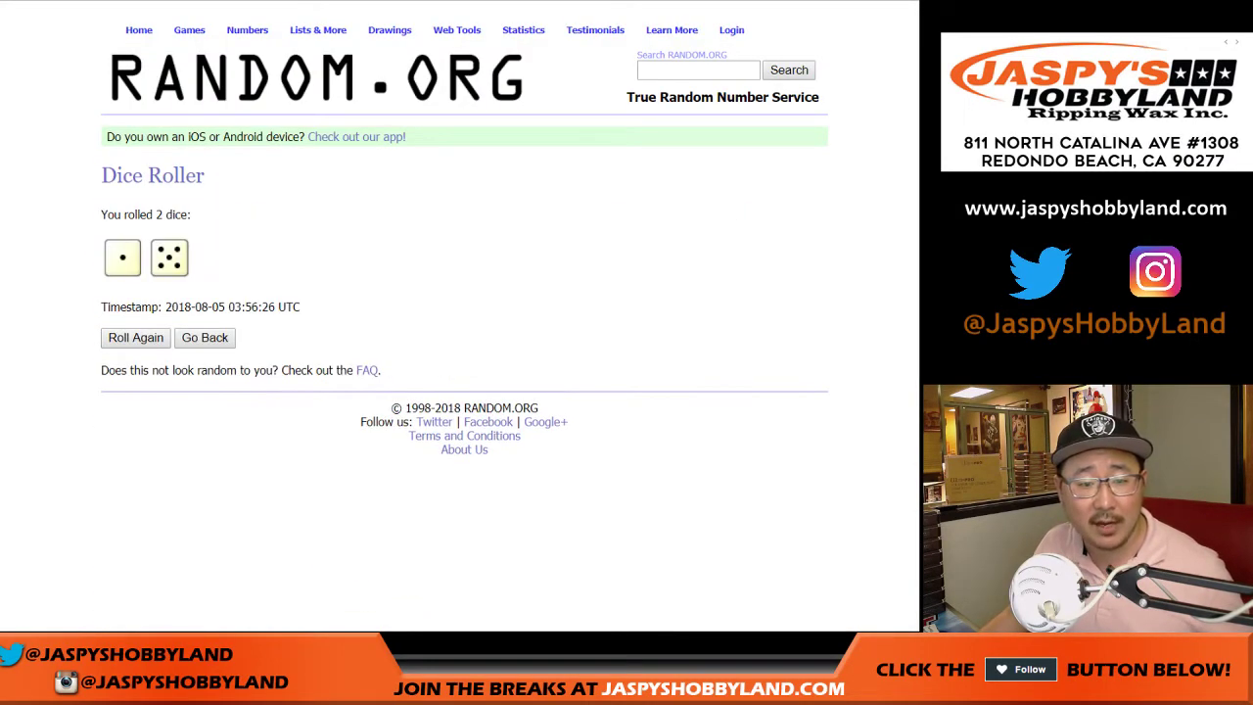
{"action": "key", "text": "ctrl+Tab"}
- Shuffle the 30-entry name list six times
{"action": "scroll", "coordinate": [458, 316], "scroll_direction": "down", "scroll_amount": 1}
{"action": "key", "text": "Tab"}
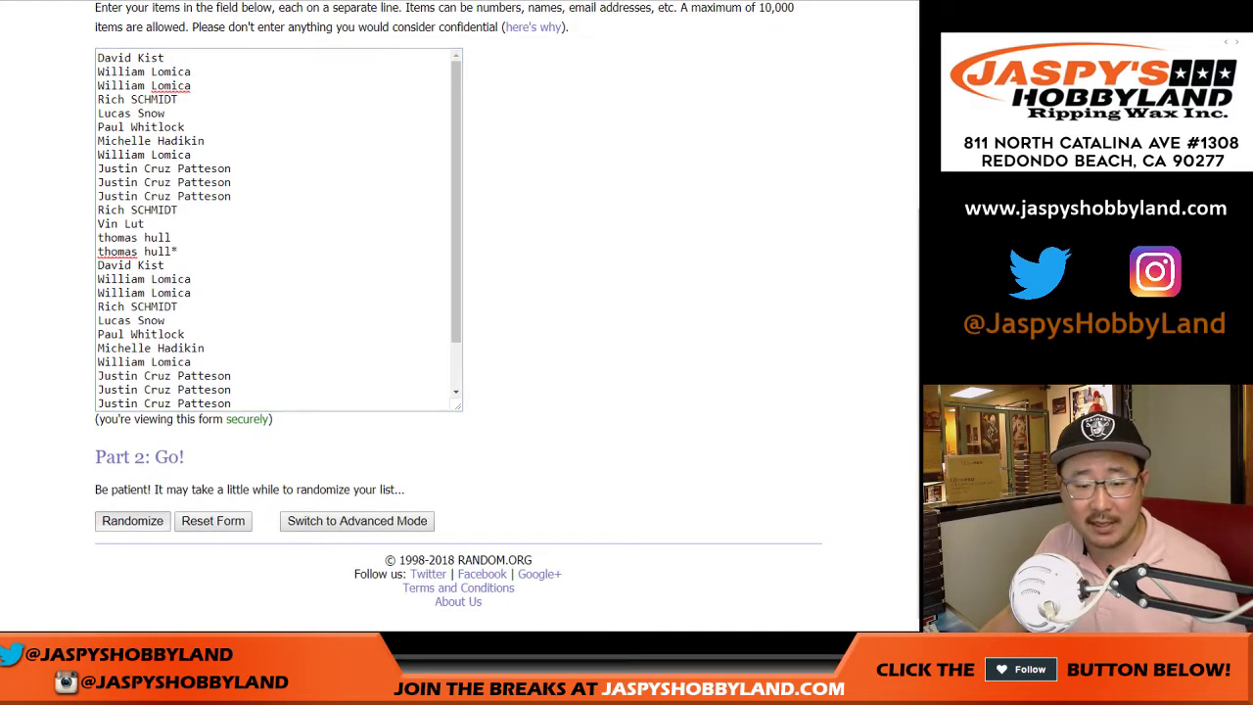
{"action": "key", "text": "Return"}
{"action": "scroll", "coordinate": [459, 316], "scroll_direction": "down", "scroll_amount": 2}
{"action": "key", "text": "Tab"}
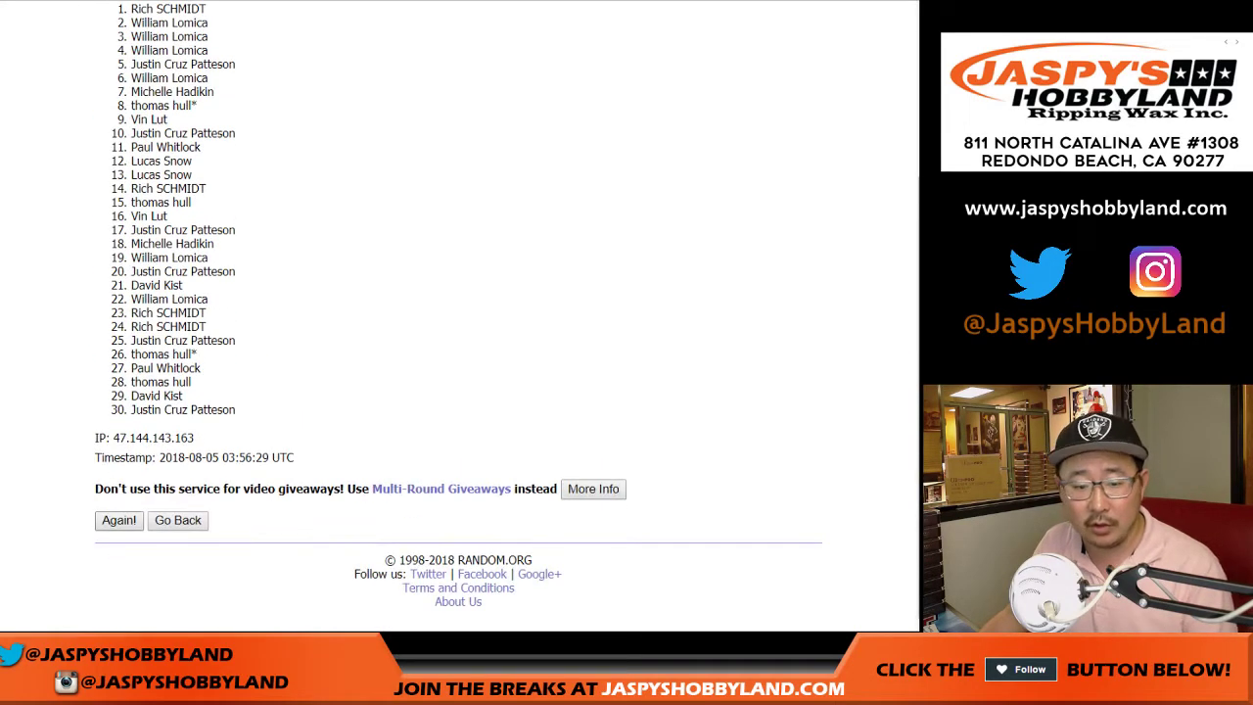
{"action": "key", "text": "Return"}
{"action": "scroll", "coordinate": [458, 317], "scroll_direction": "down", "scroll_amount": 2}
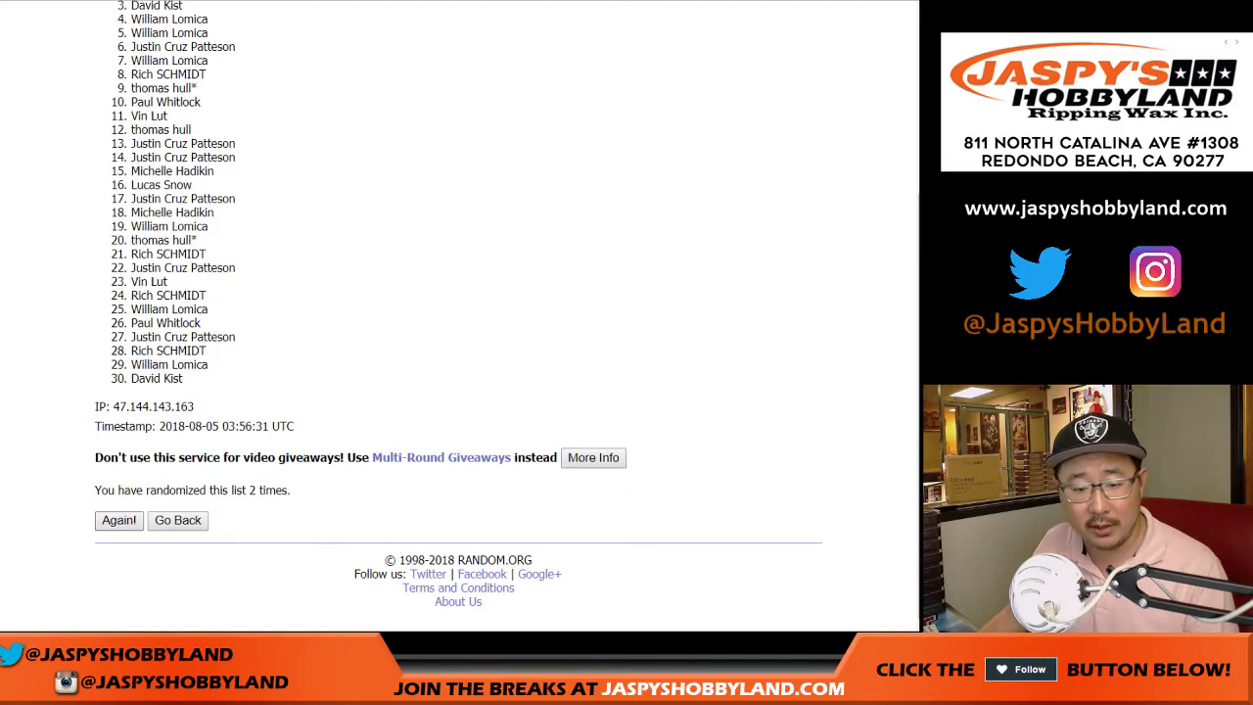
{"action": "key", "text": "Return"}
{"action": "key", "text": "Return"}
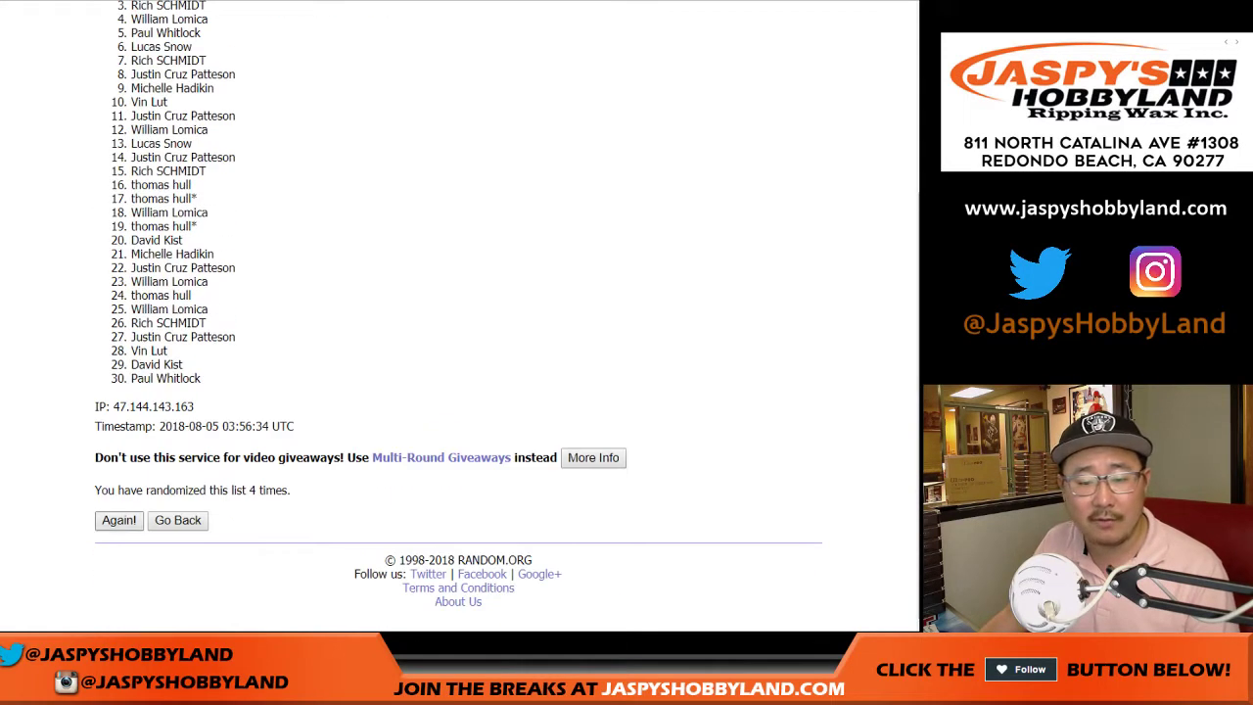
{"action": "key", "text": "Return"}
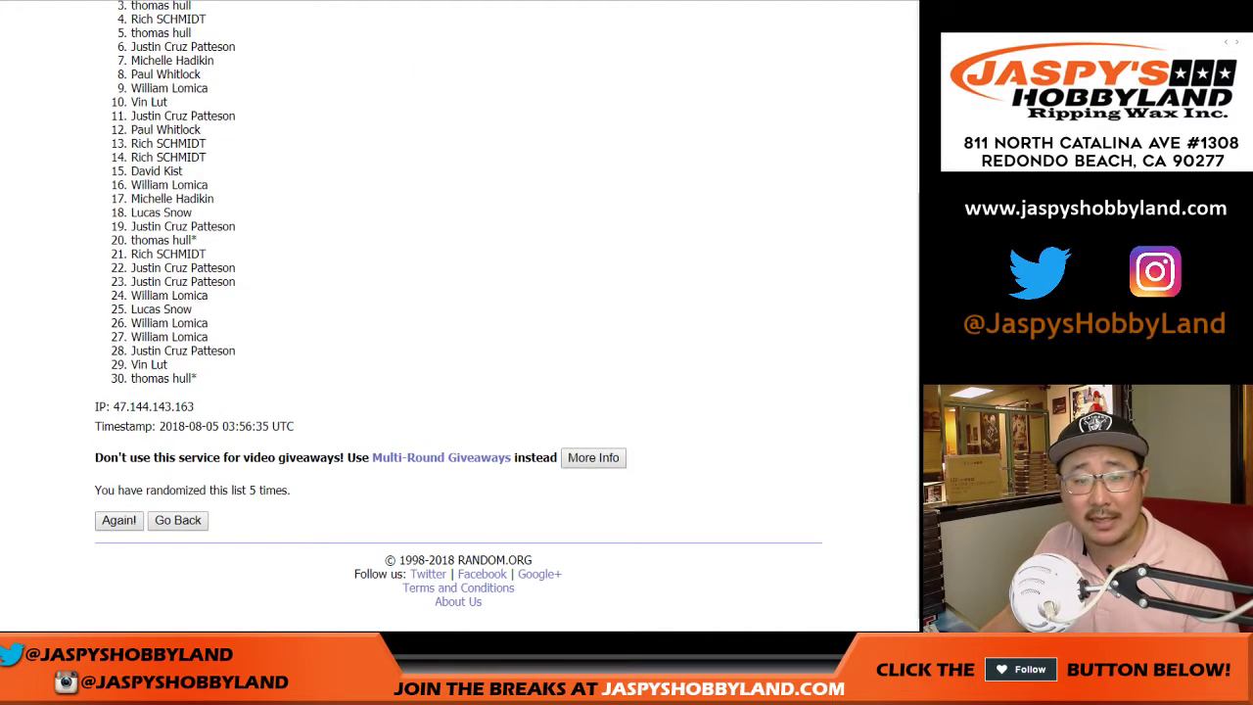
{"action": "key", "text": "Return"}
{"action": "key", "text": "Return"}
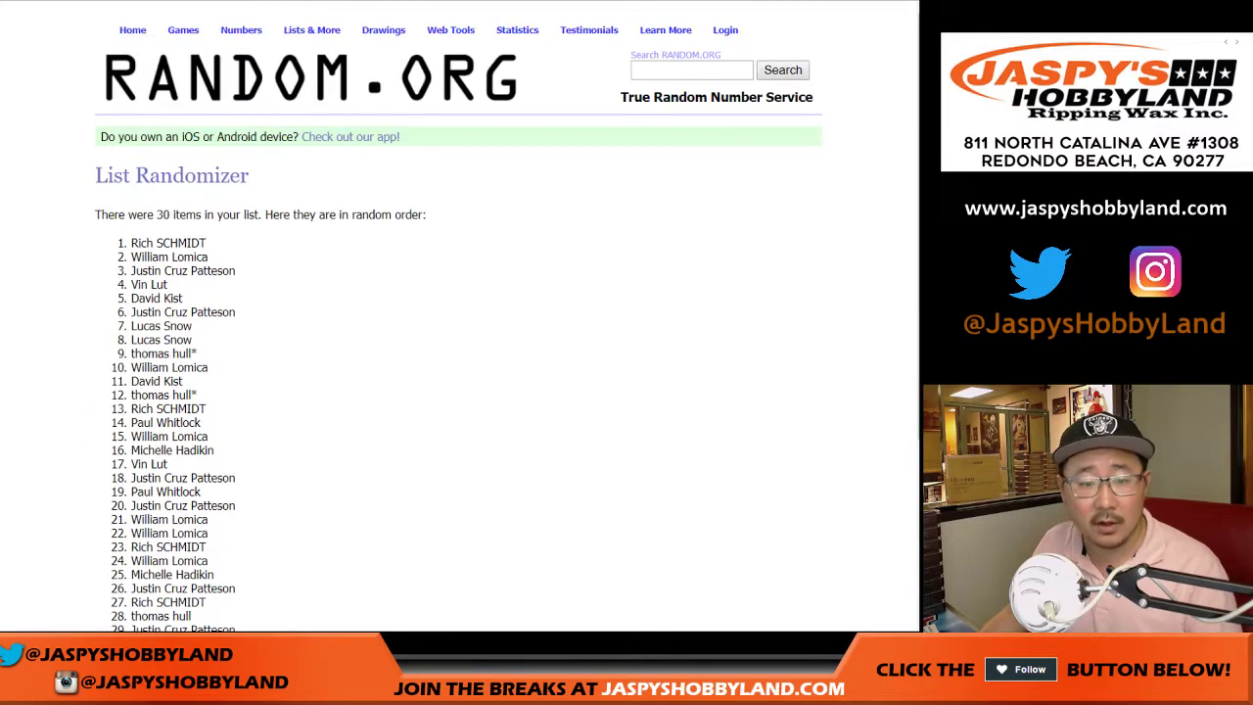
- Copy the shuffled names and paste them into column A starting at A1
{"action": "left_click_drag", "start_coordinate": [131, 243], "coordinate": [192, 378]}
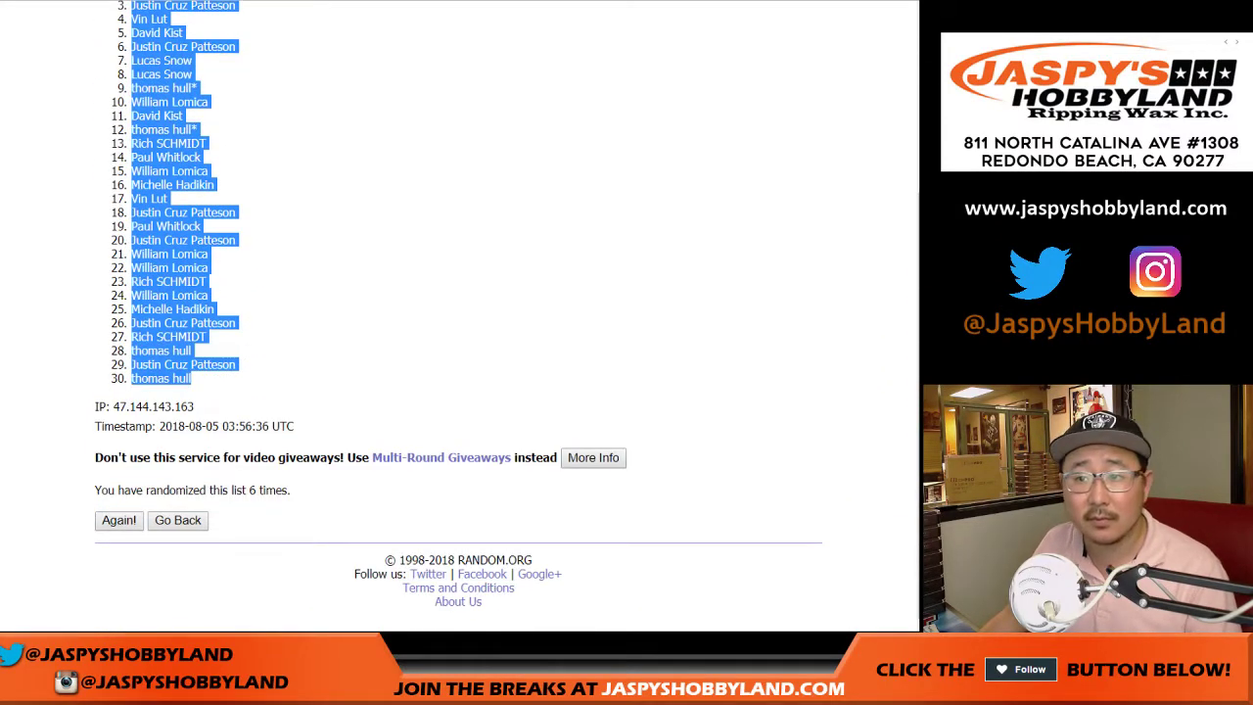
{"action": "key", "text": "ctrl+c"}
{"action": "key", "text": "alt+Tab"}
{"action": "left_click", "coordinate": [93, 116]}
{"action": "right_click", "coordinate": [91, 119]}
{"action": "left_click", "coordinate": [125, 168]}
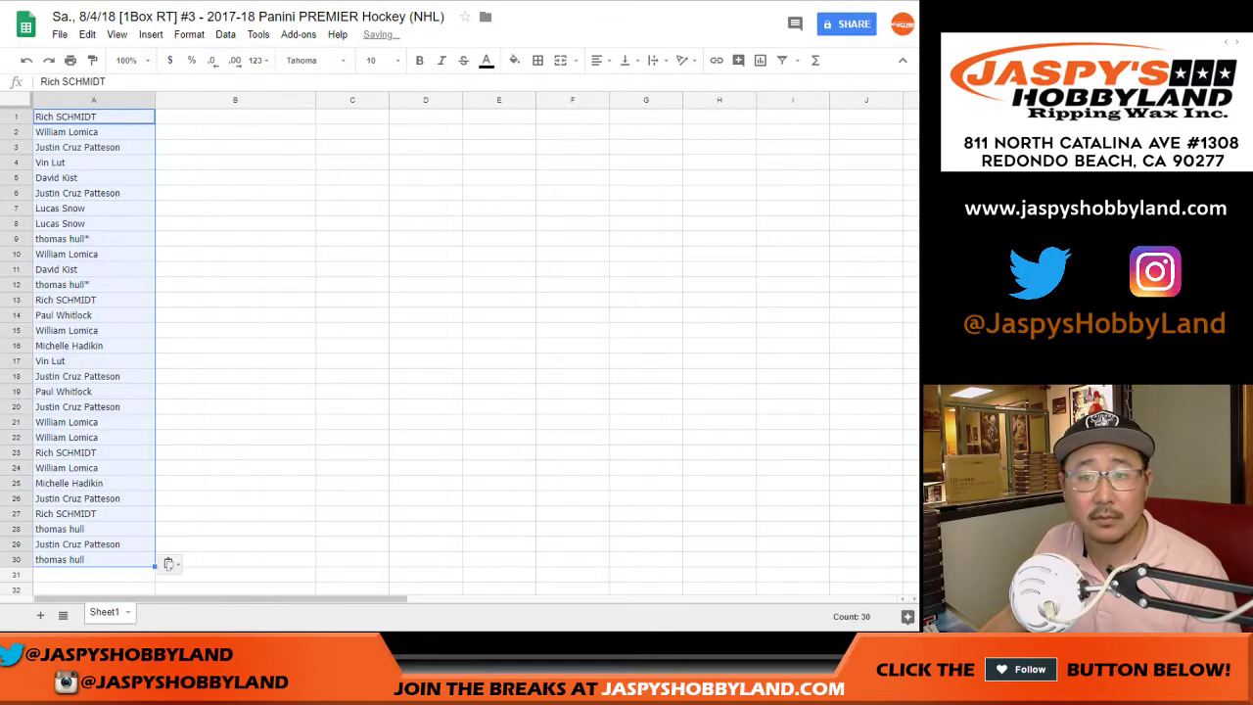
- Go back to the RANDOM.ORG NHL team list form
{"action": "key", "text": "alt+Tab"}
{"action": "key", "text": "ctrl+Tab"}
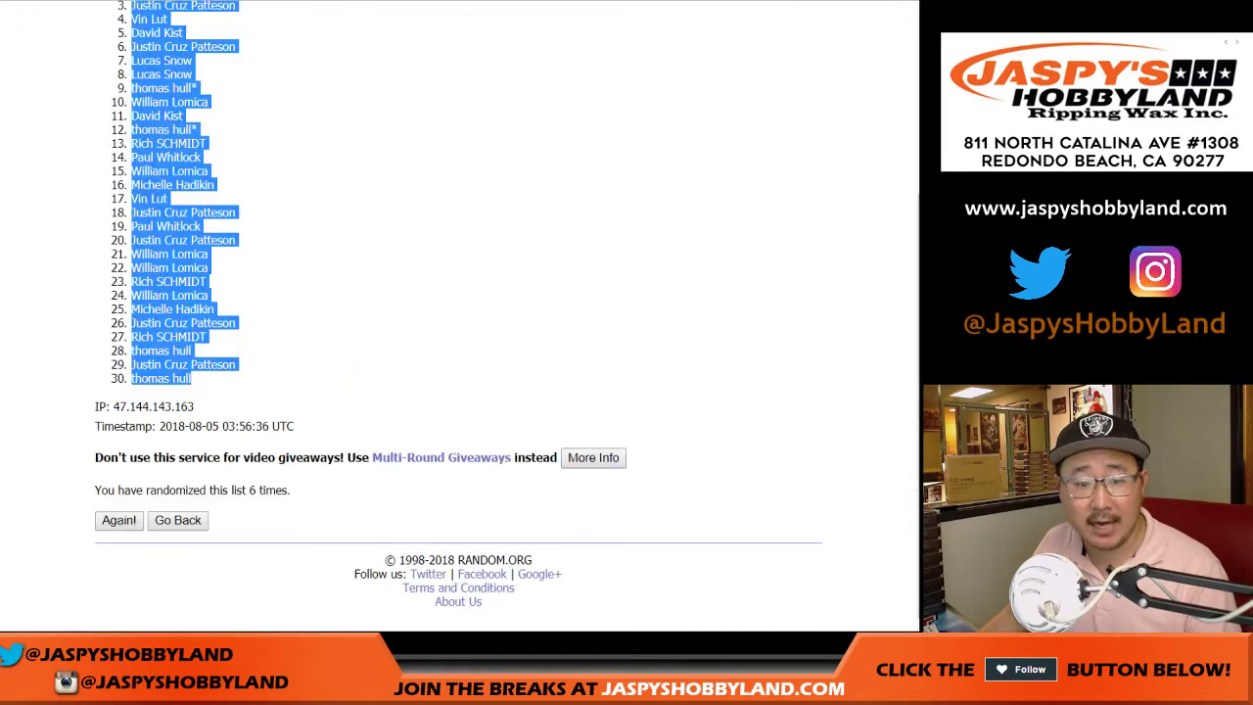
{"action": "key", "text": "ctrl+Tab"}
{"action": "key", "text": "Tab"}
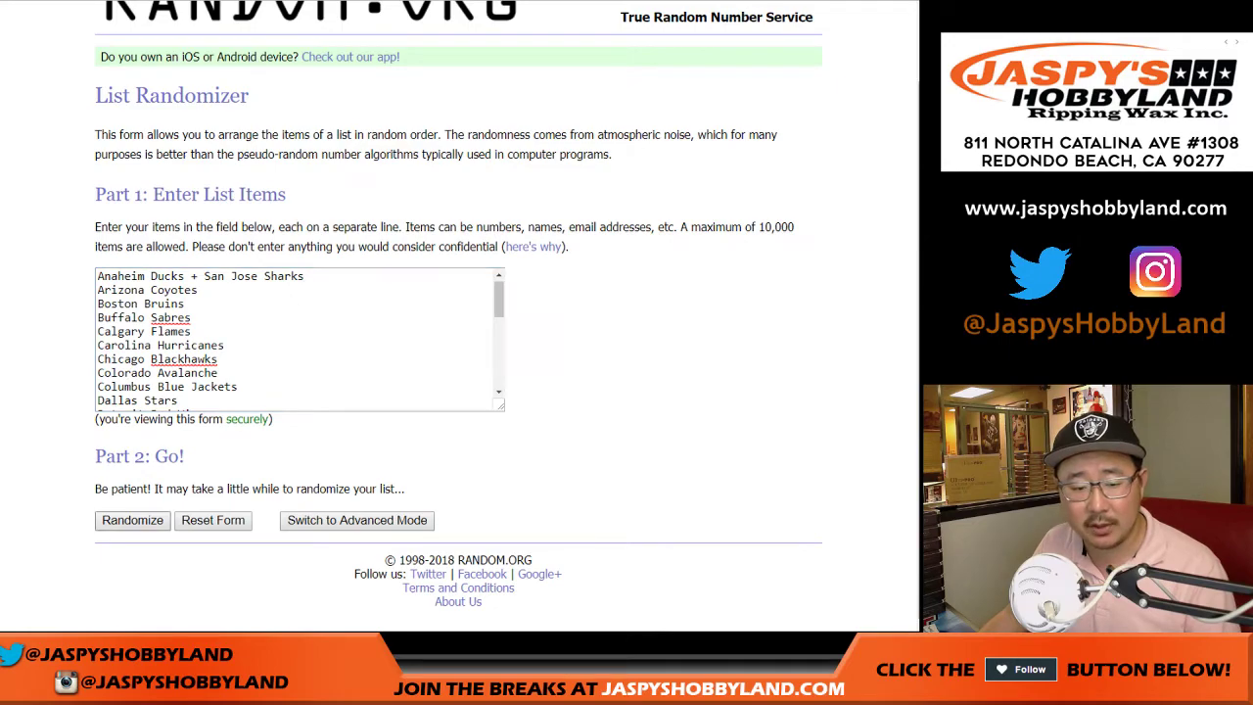
- Shuffle the NHL teams six times, ending with Boston Bruins at 30, and select all 30
{"action": "key", "text": "Return"}
{"action": "scroll", "coordinate": [458, 313], "scroll_direction": "down", "scroll_amount": 2}
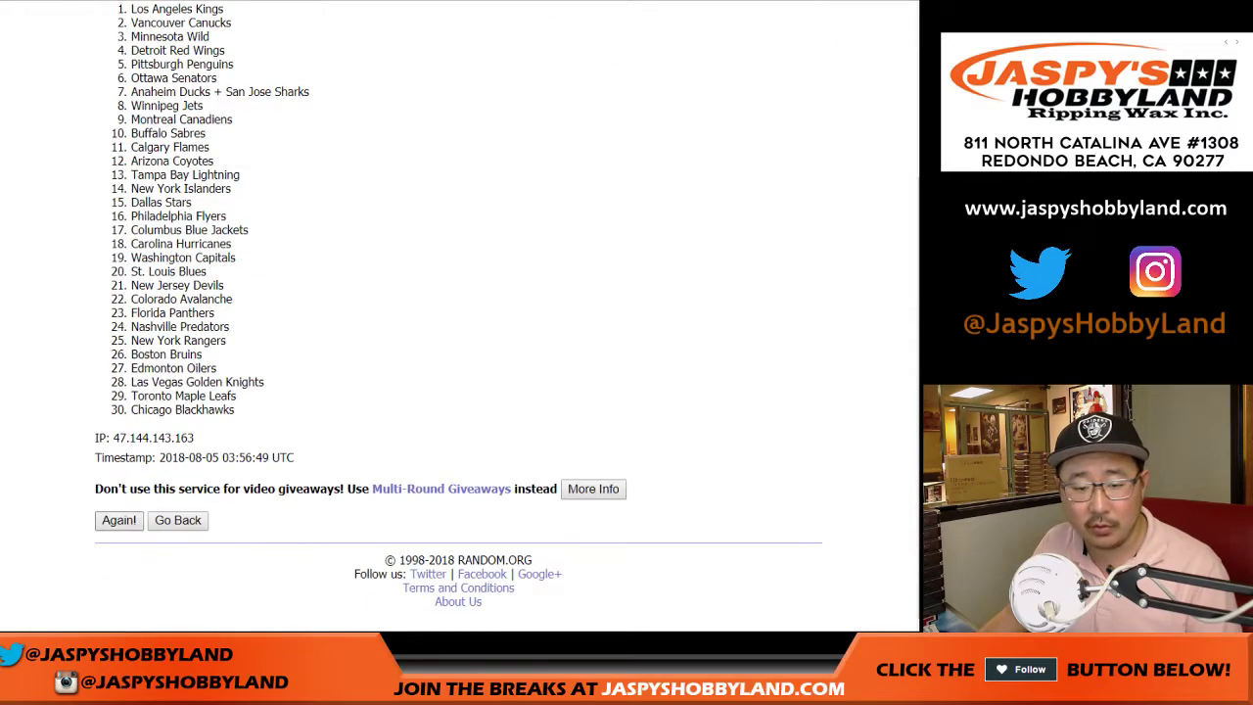
{"action": "key", "text": "Return"}
{"action": "key", "text": "Return"}
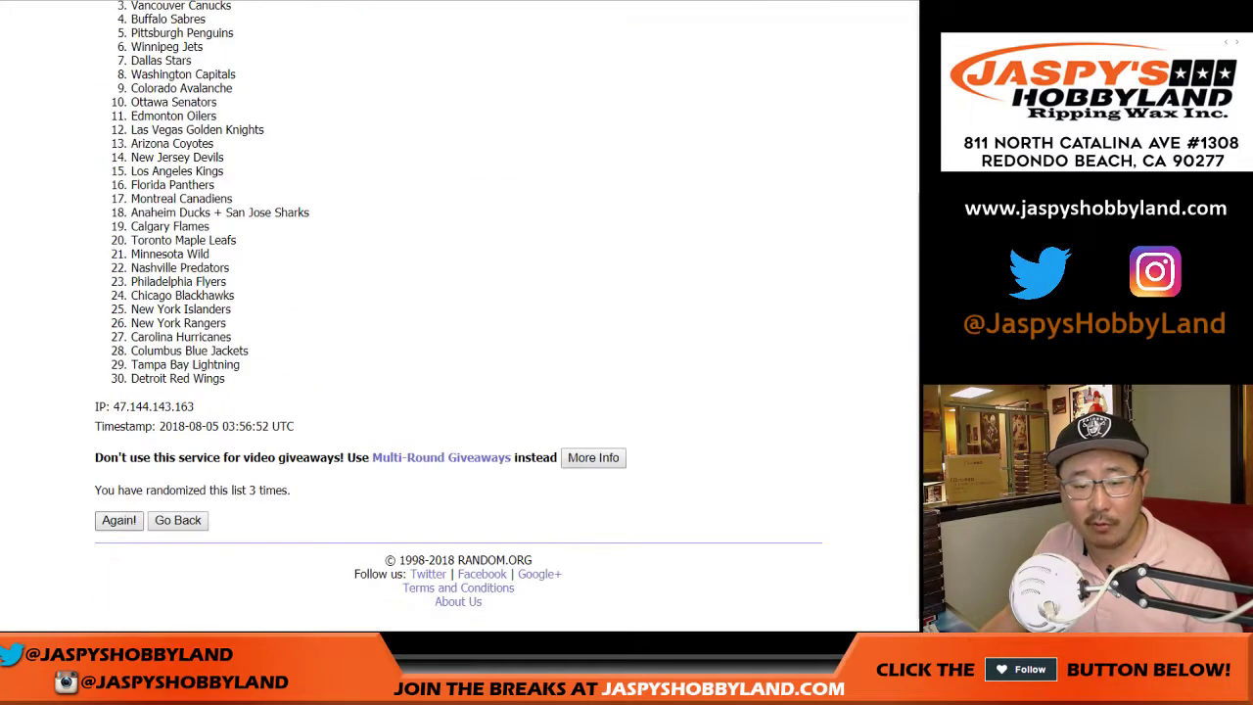
{"action": "key", "text": "Return"}
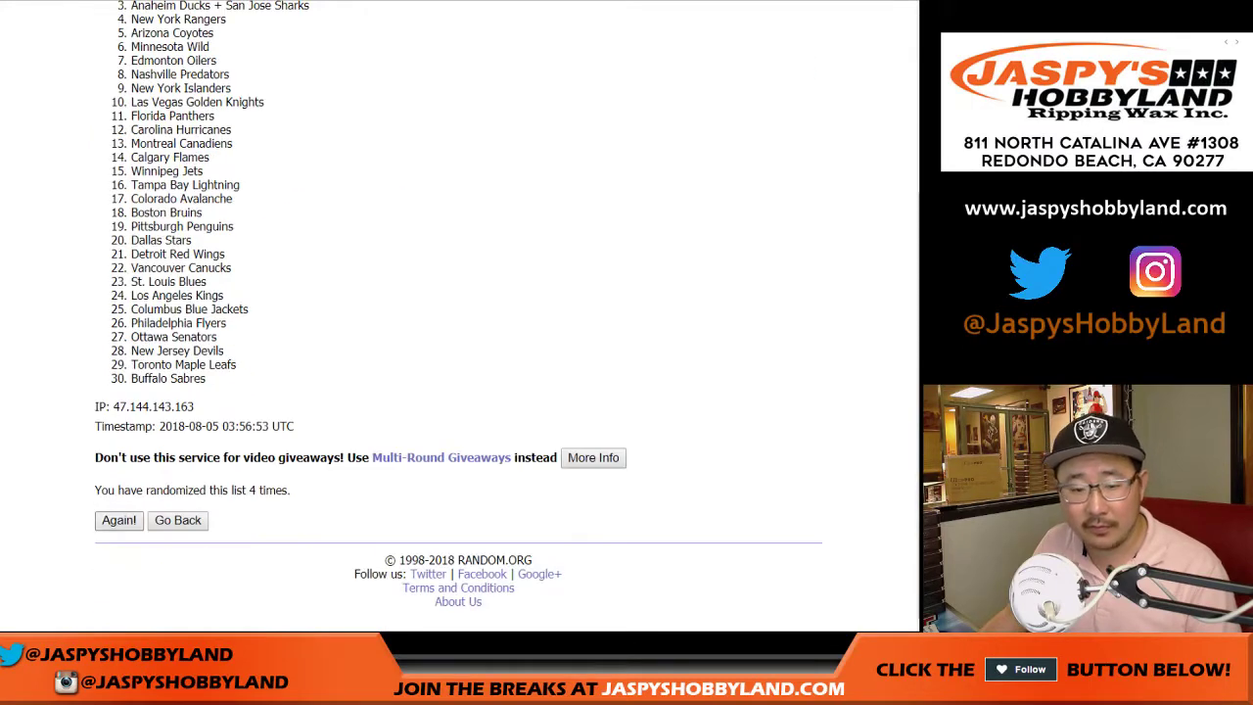
{"action": "key", "text": "Return"}
{"action": "key", "text": "Return"}
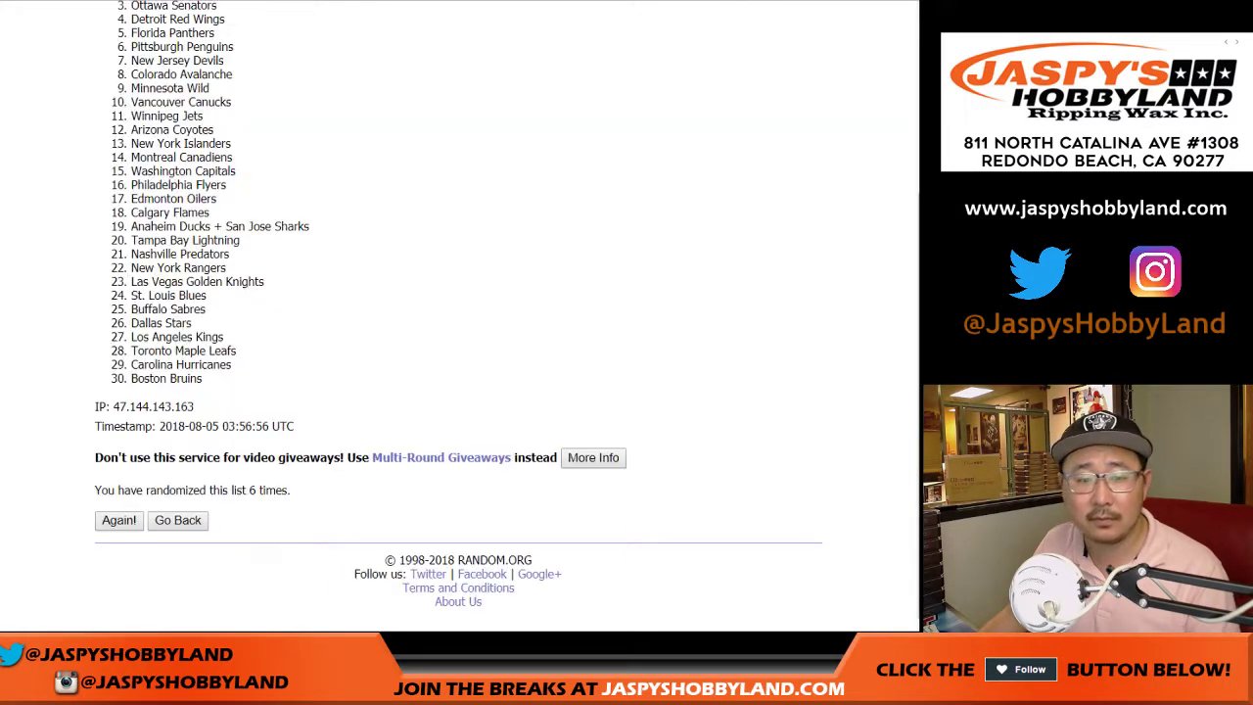
{"action": "scroll", "coordinate": [458, 323], "scroll_direction": "up", "scroll_amount": 3}
{"action": "left_click_drag", "start_coordinate": [131, 243], "coordinate": [203, 378]}
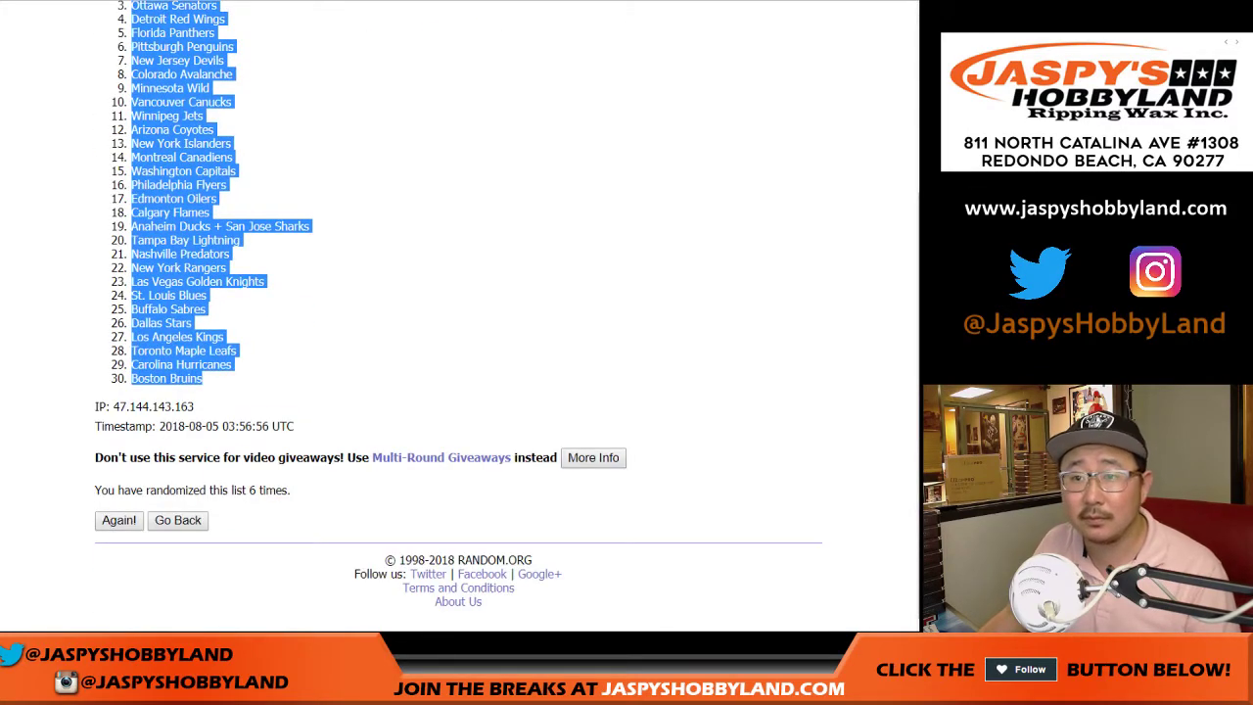
{"action": "key", "text": "alt+Tab"}
- Paste the shuffled teams into column B and apply Helvetica Neue to the whole sheet
{"action": "right_click", "coordinate": [173, 117]}
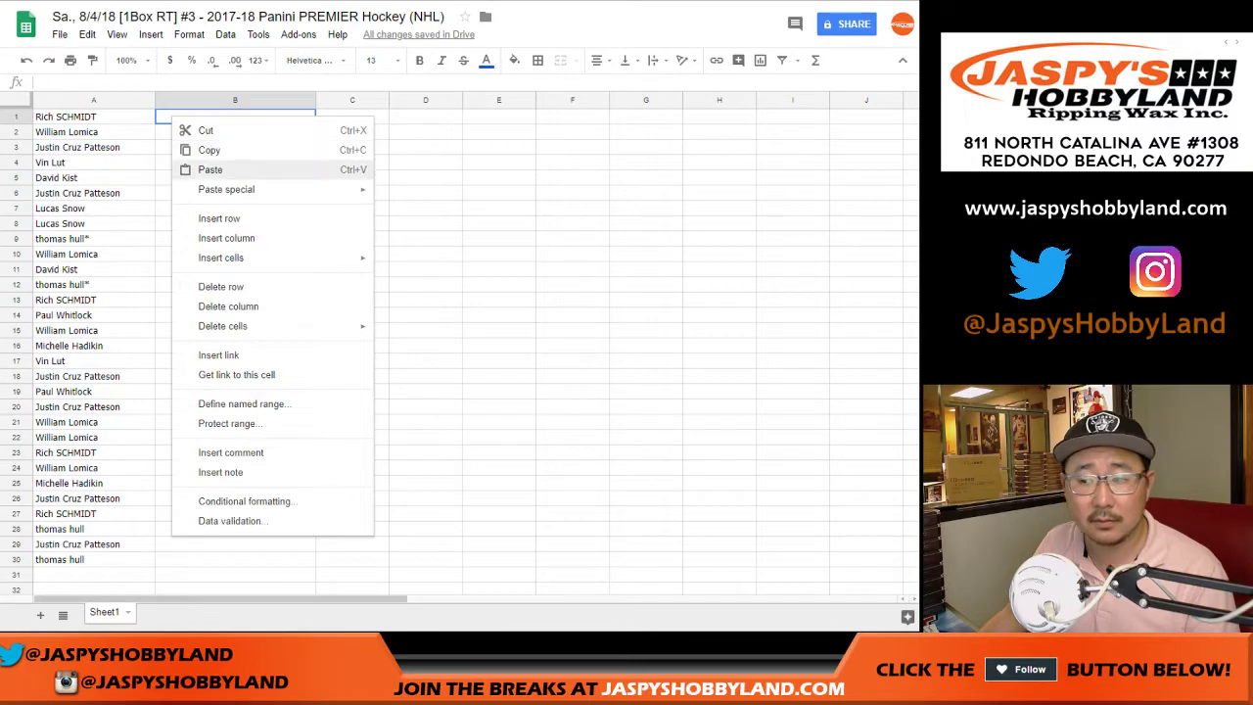
{"action": "left_click", "coordinate": [201, 167]}
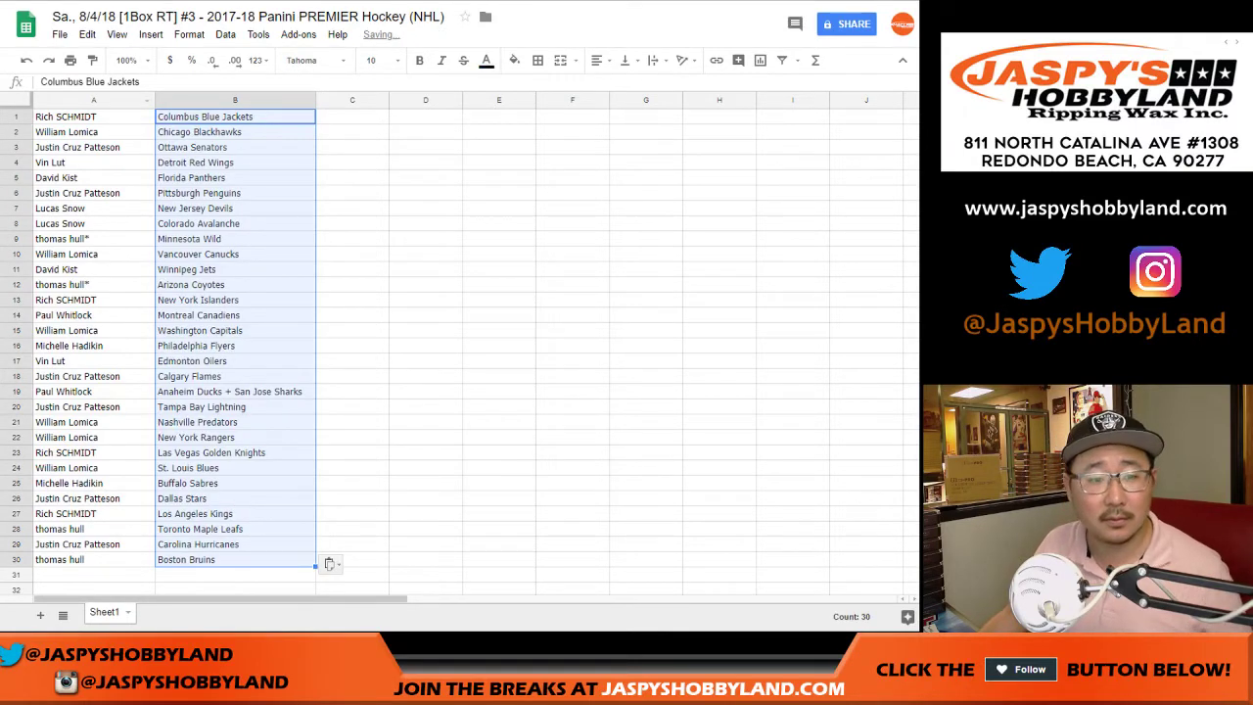
{"action": "left_click", "coordinate": [17, 100]}
{"action": "left_click", "coordinate": [313, 59]}
{"action": "left_click", "coordinate": [333, 114]}
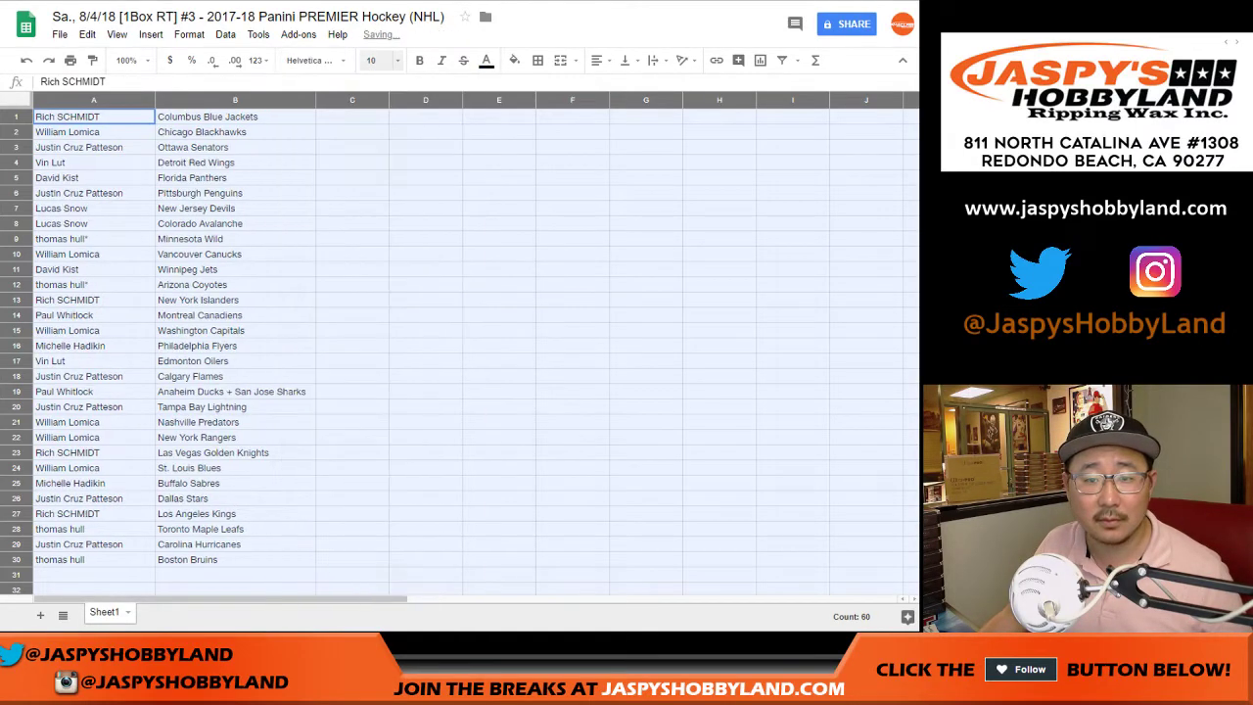
- Set the font size to 14 and auto-fit columns A and B
{"action": "left_click", "coordinate": [374, 60]}
{"action": "type", "text": "14"}
{"action": "key", "text": "Return"}
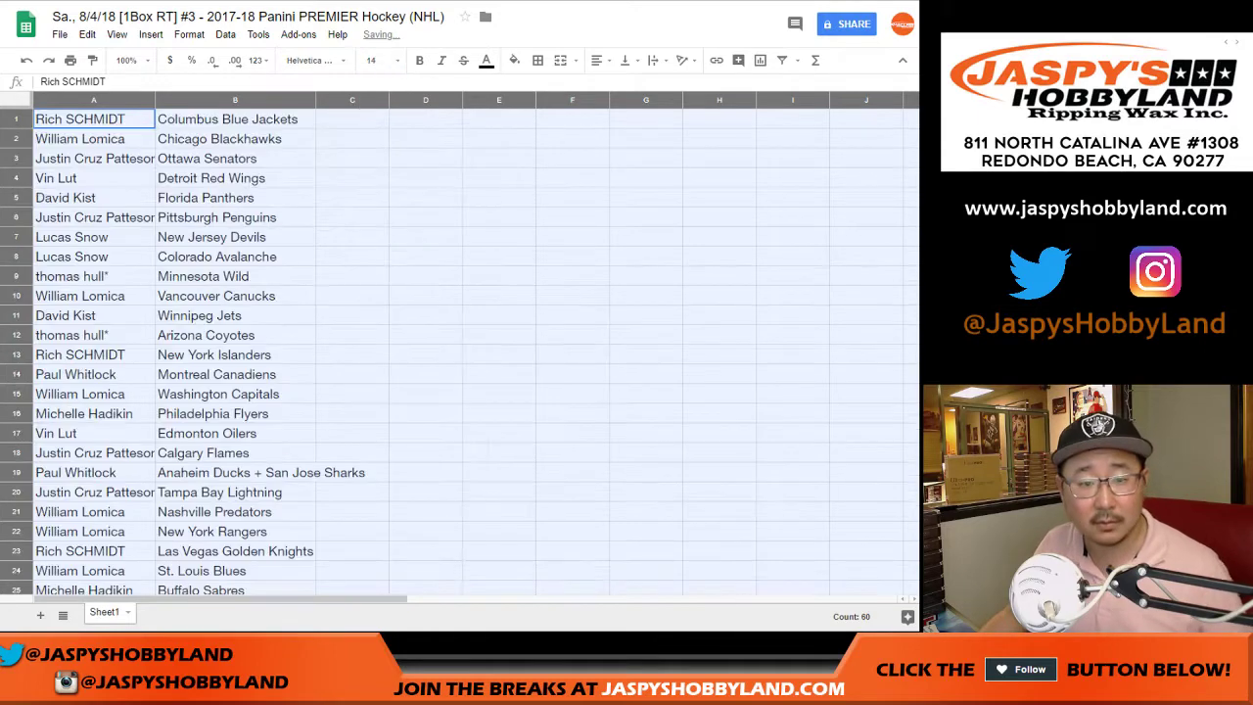
{"action": "double_click", "coordinate": [154, 100]}
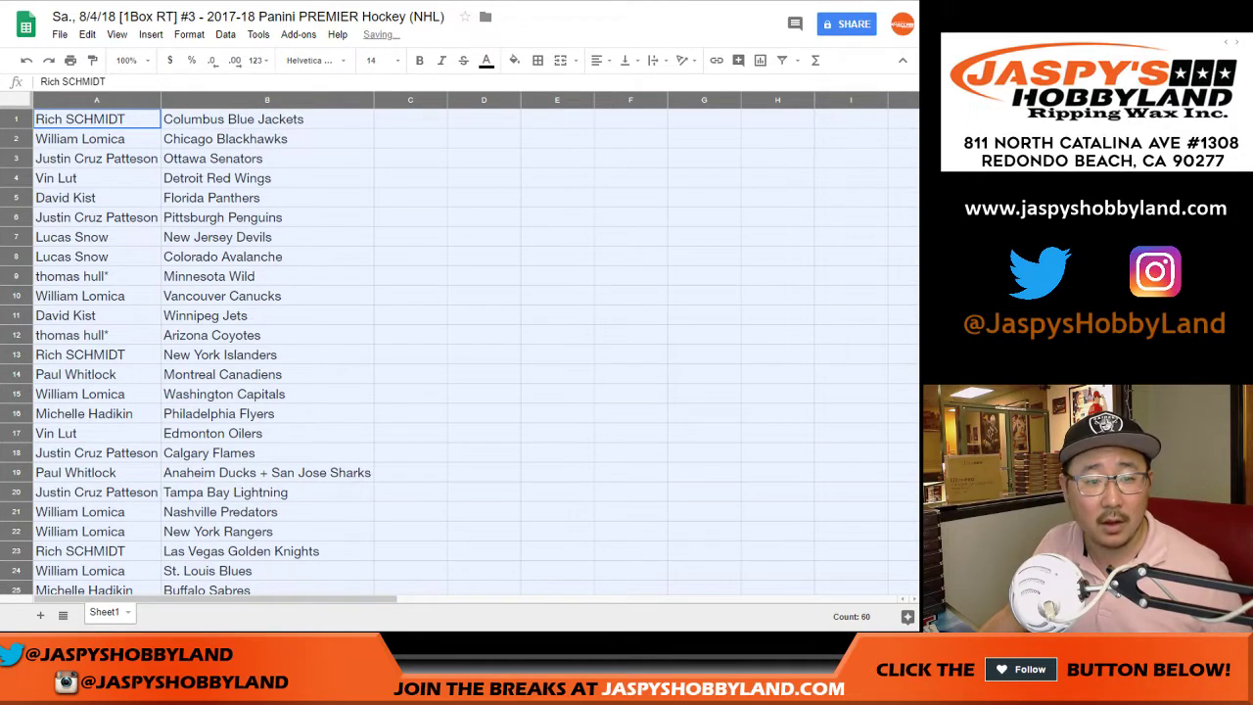
{"action": "left_click", "coordinate": [17, 118]}
{"action": "left_click", "coordinate": [16, 138]}
{"action": "left_click", "coordinate": [17, 158]}
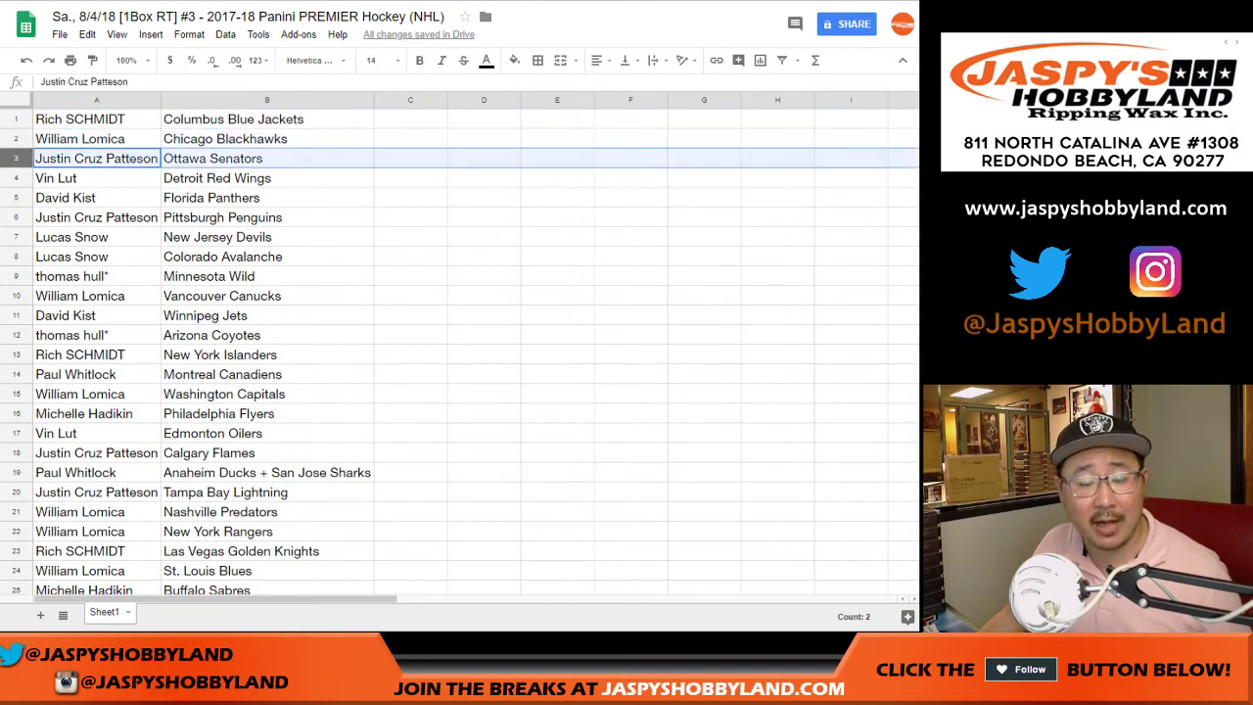
{"action": "left_click", "coordinate": [17, 177]}
{"action": "left_click", "coordinate": [17, 197]}
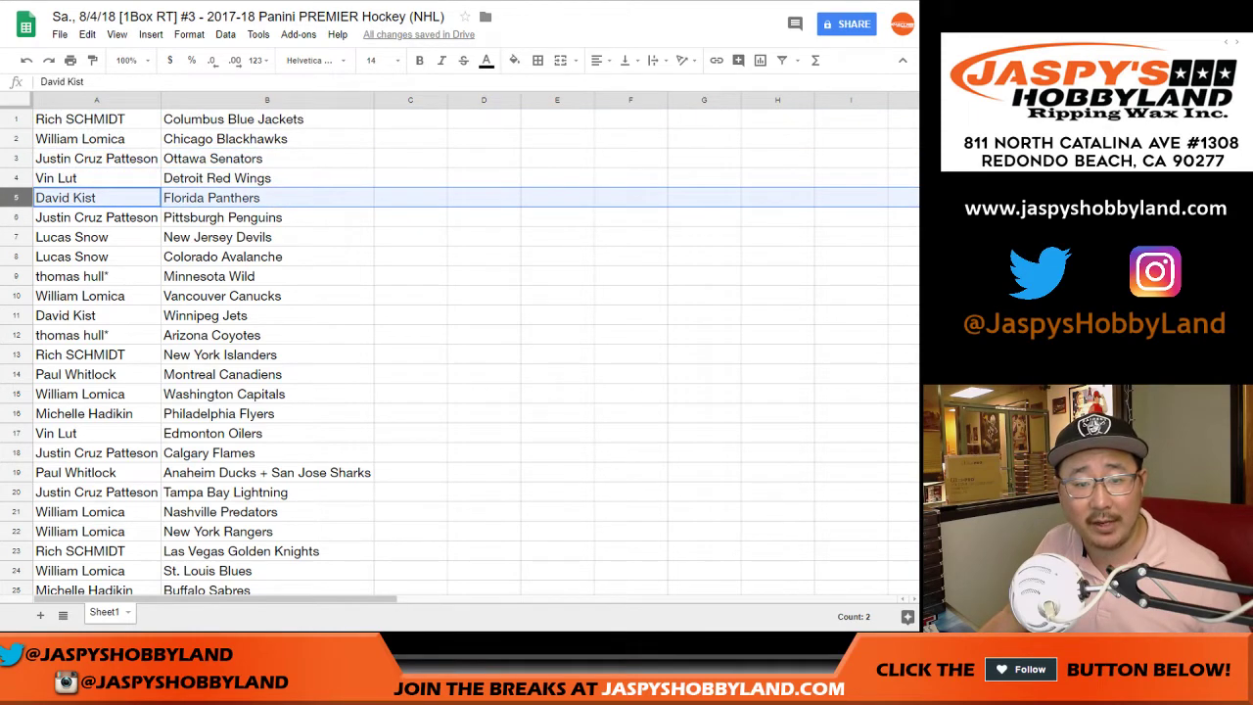
{"action": "left_click", "coordinate": [16, 216]}
{"action": "scroll", "coordinate": [460, 352], "scroll_direction": "down", "scroll_amount": 2}
{"action": "left_click", "coordinate": [17, 138]}
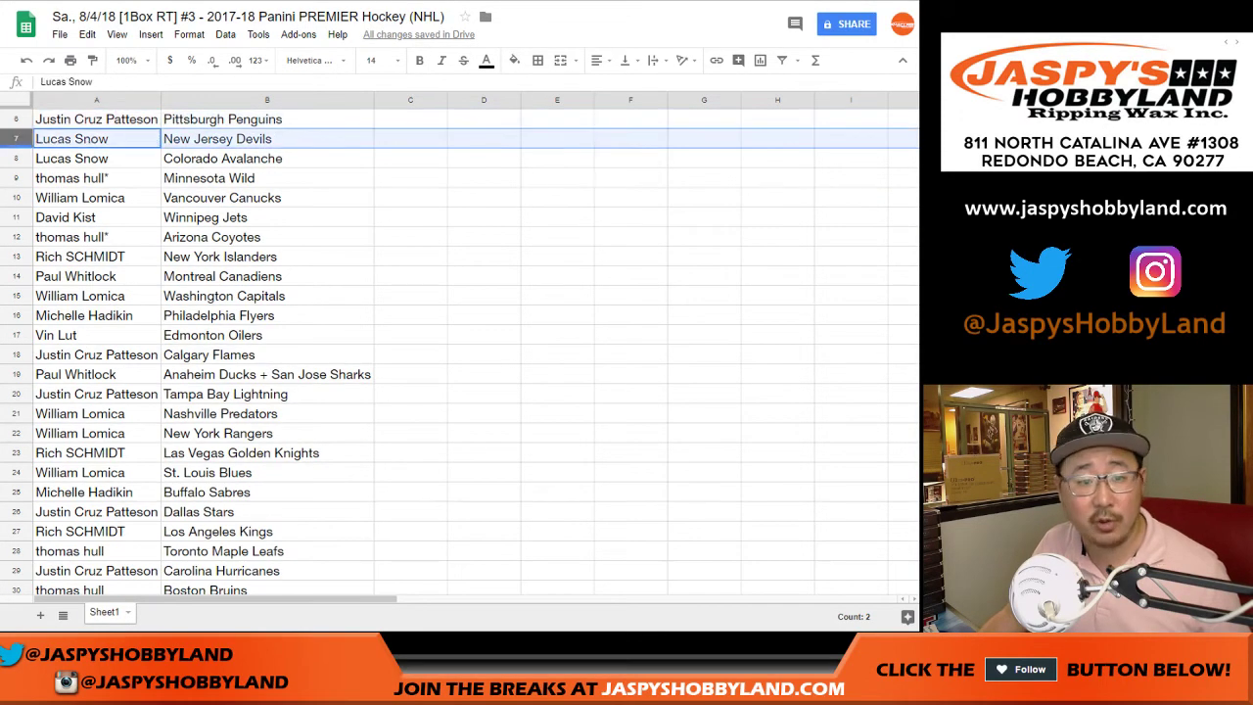
{"action": "left_click", "coordinate": [16, 158], "text": "shift"}
{"action": "left_click", "coordinate": [17, 177]}
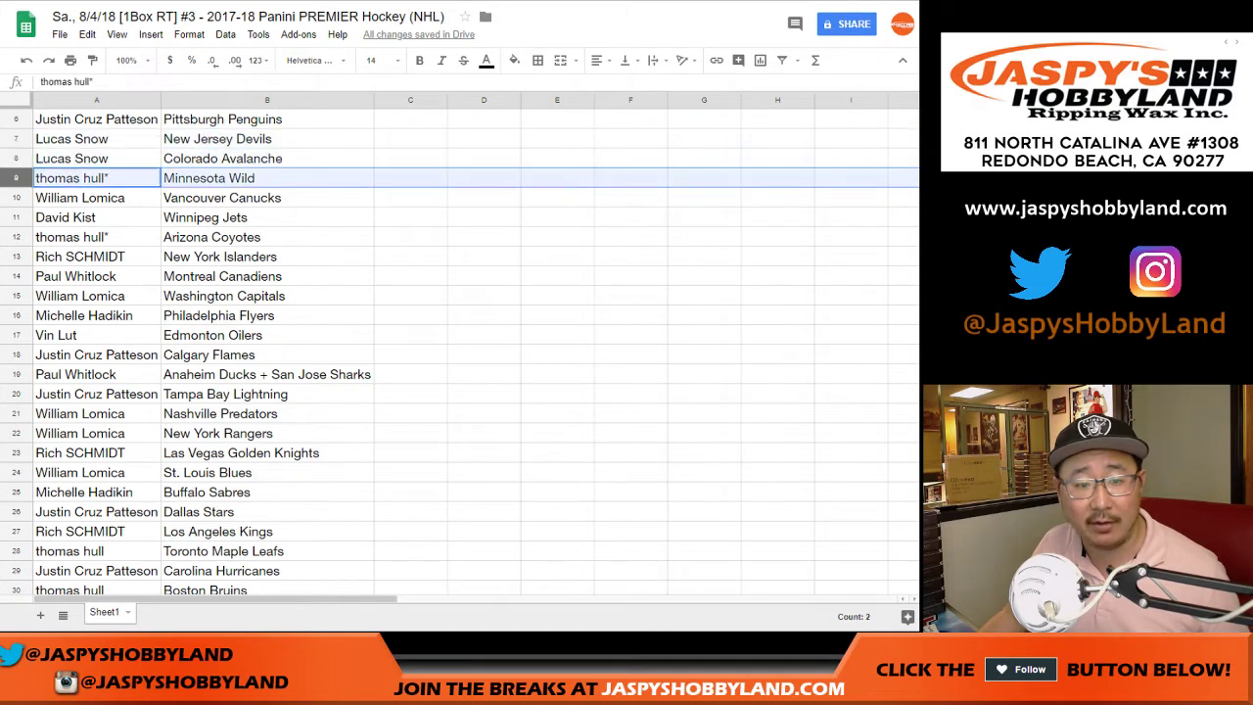
{"action": "scroll", "coordinate": [460, 352], "scroll_direction": "down", "scroll_amount": 4}
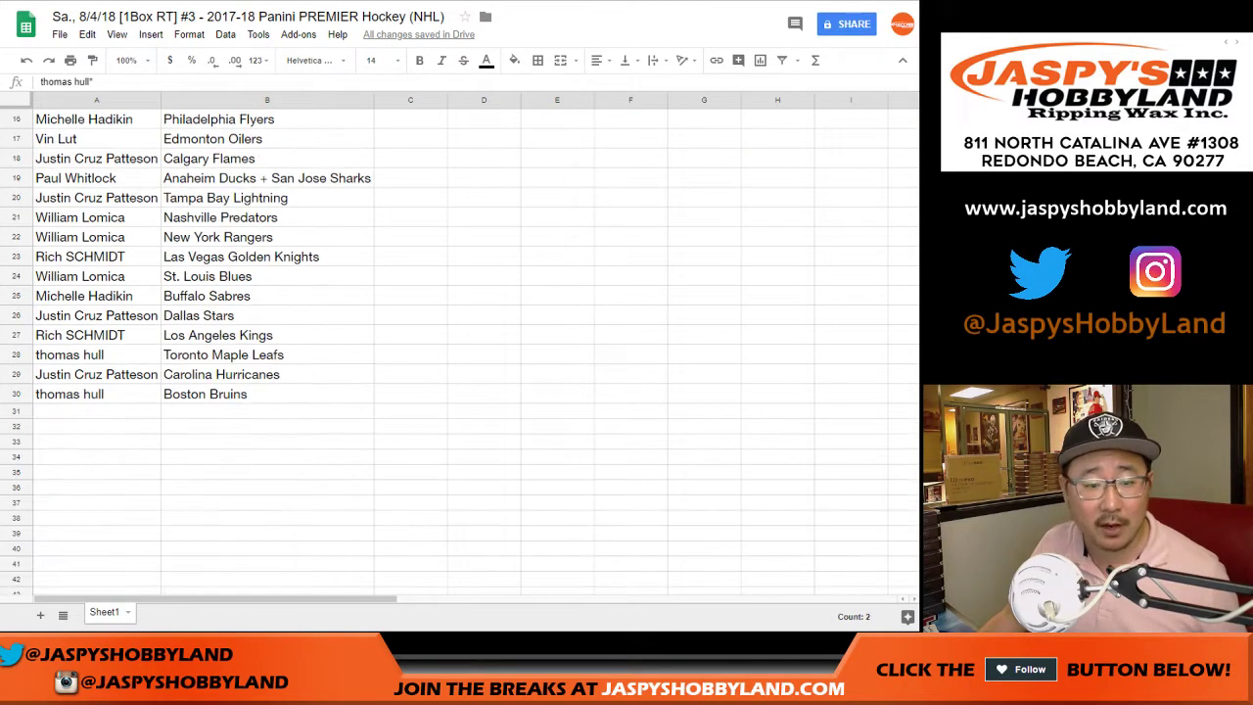
{"action": "scroll", "coordinate": [461, 352], "scroll_direction": "up", "scroll_amount": 3}
{"action": "scroll", "coordinate": [460, 353], "scroll_direction": "up", "scroll_amount": 1}
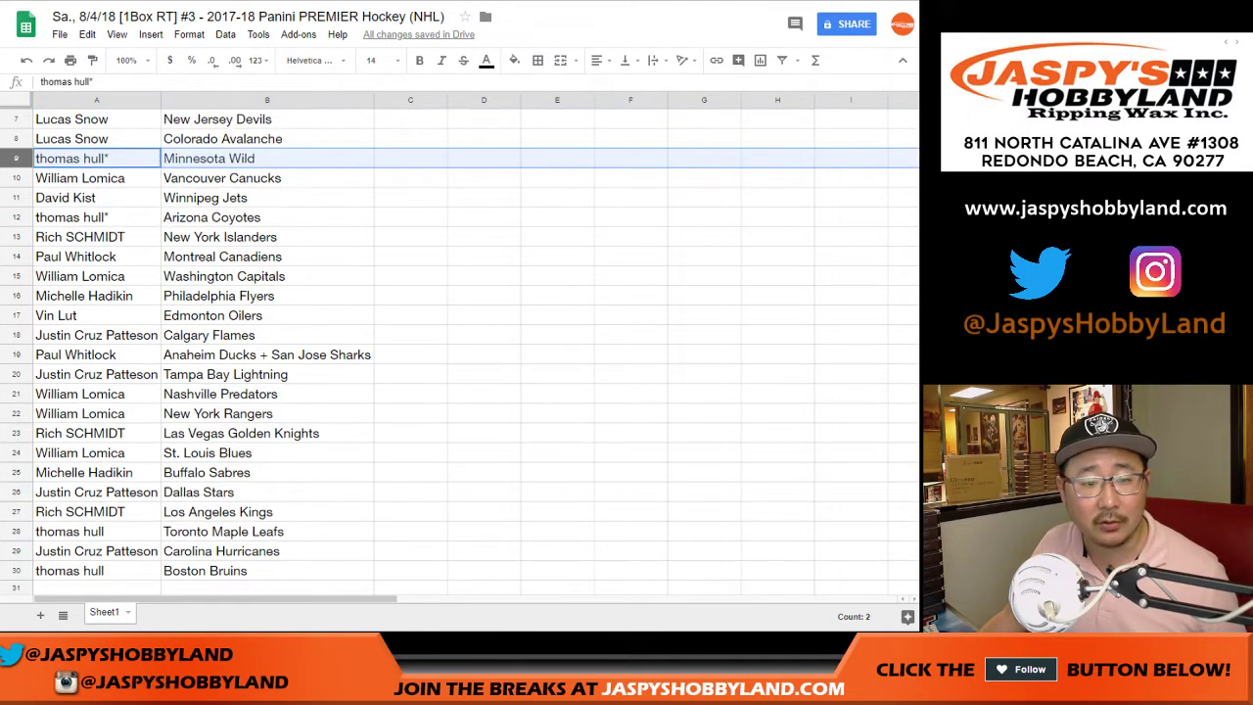
{"action": "left_click", "coordinate": [16, 217], "text": "ctrl"}
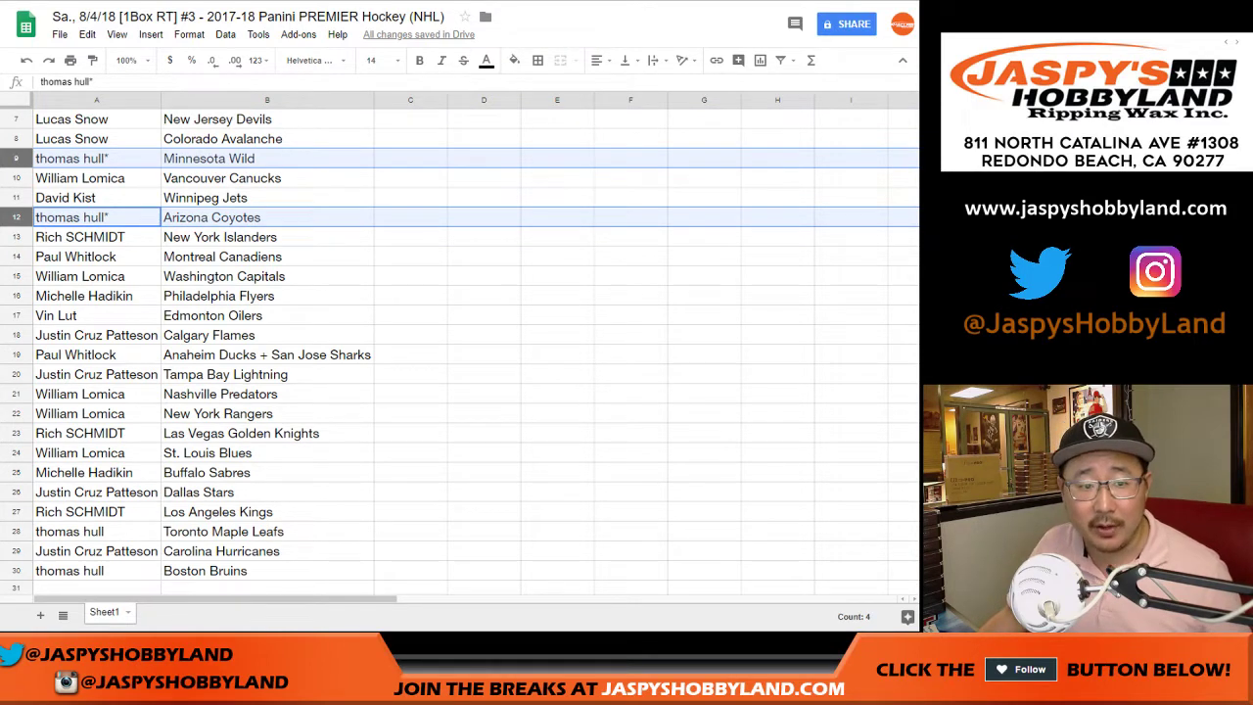
{"action": "left_click", "coordinate": [15, 178]}
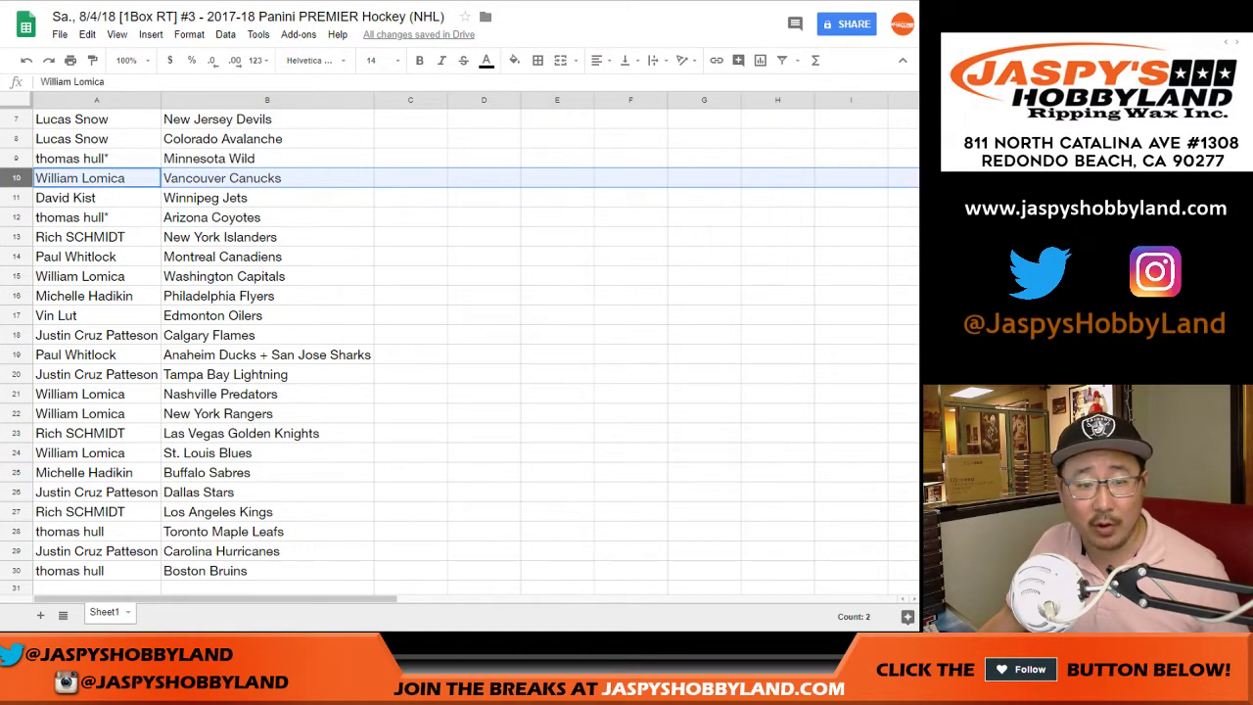
{"action": "left_click", "coordinate": [15, 198]}
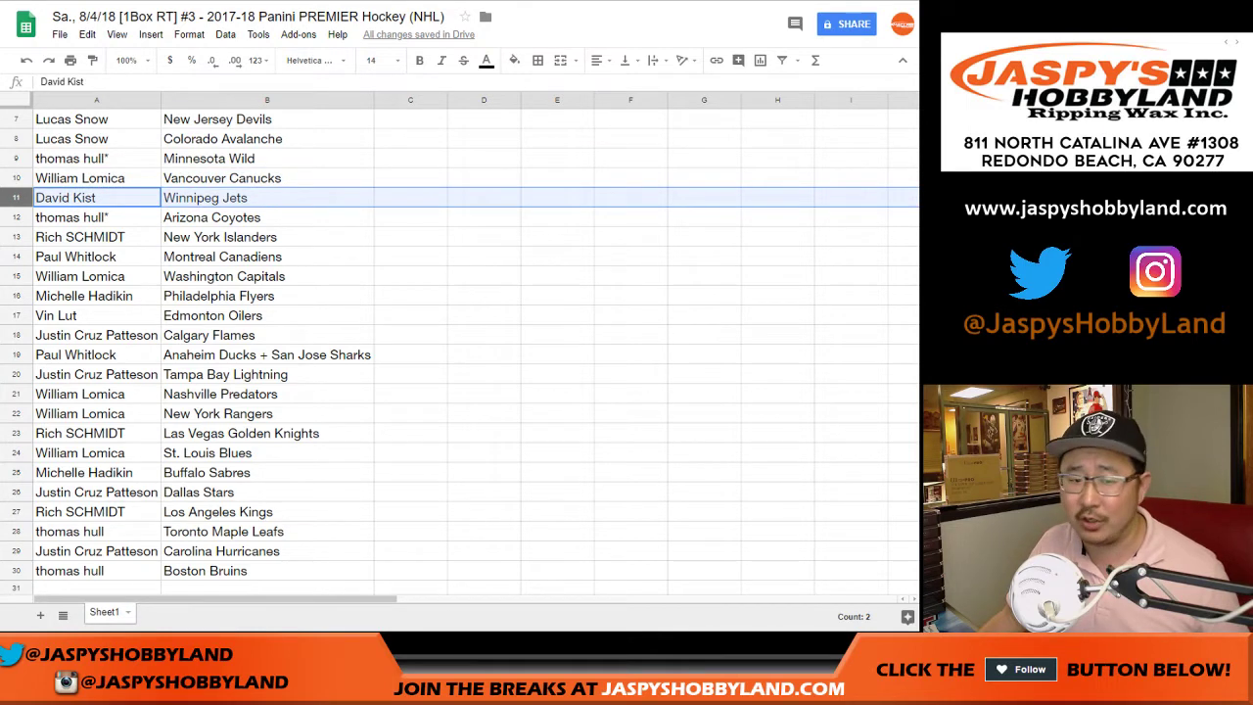
{"action": "left_click", "coordinate": [16, 237]}
{"action": "scroll", "coordinate": [460, 354], "scroll_direction": "down", "scroll_amount": 1}
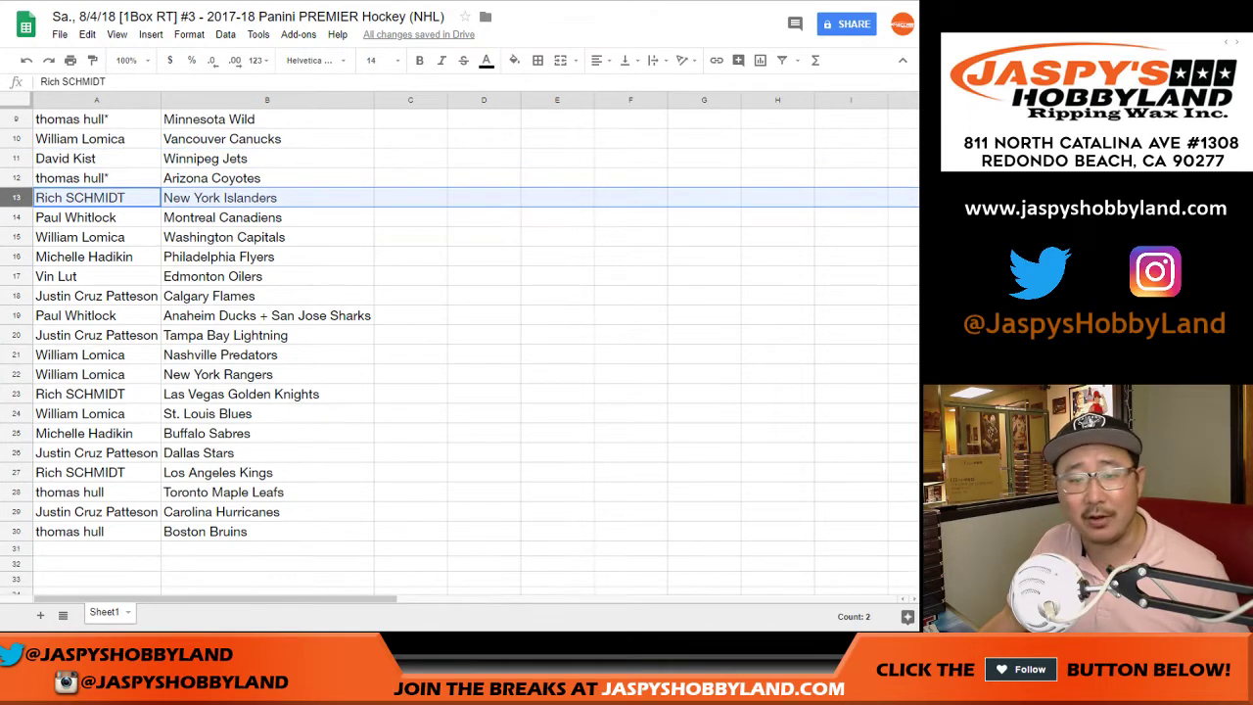
{"action": "scroll", "coordinate": [460, 355], "scroll_direction": "down", "scroll_amount": 1}
{"action": "left_click", "coordinate": [16, 178]}
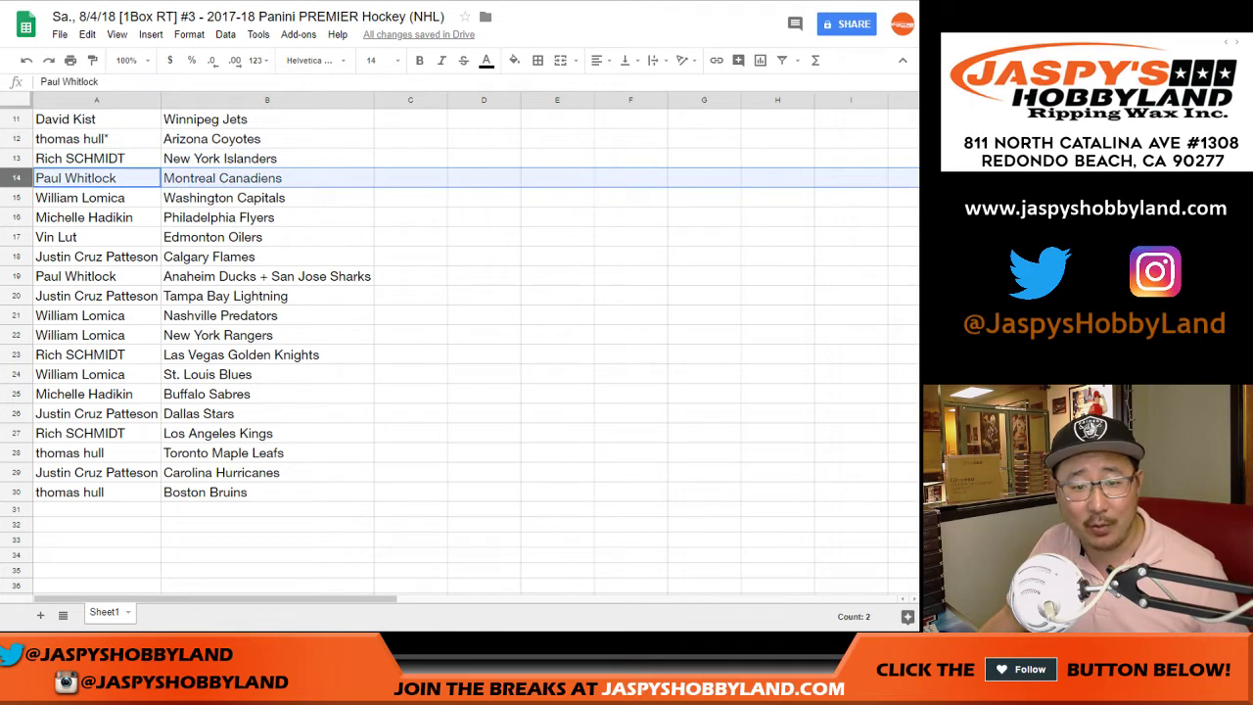
{"action": "left_click", "coordinate": [16, 198]}
{"action": "left_click", "coordinate": [15, 217]}
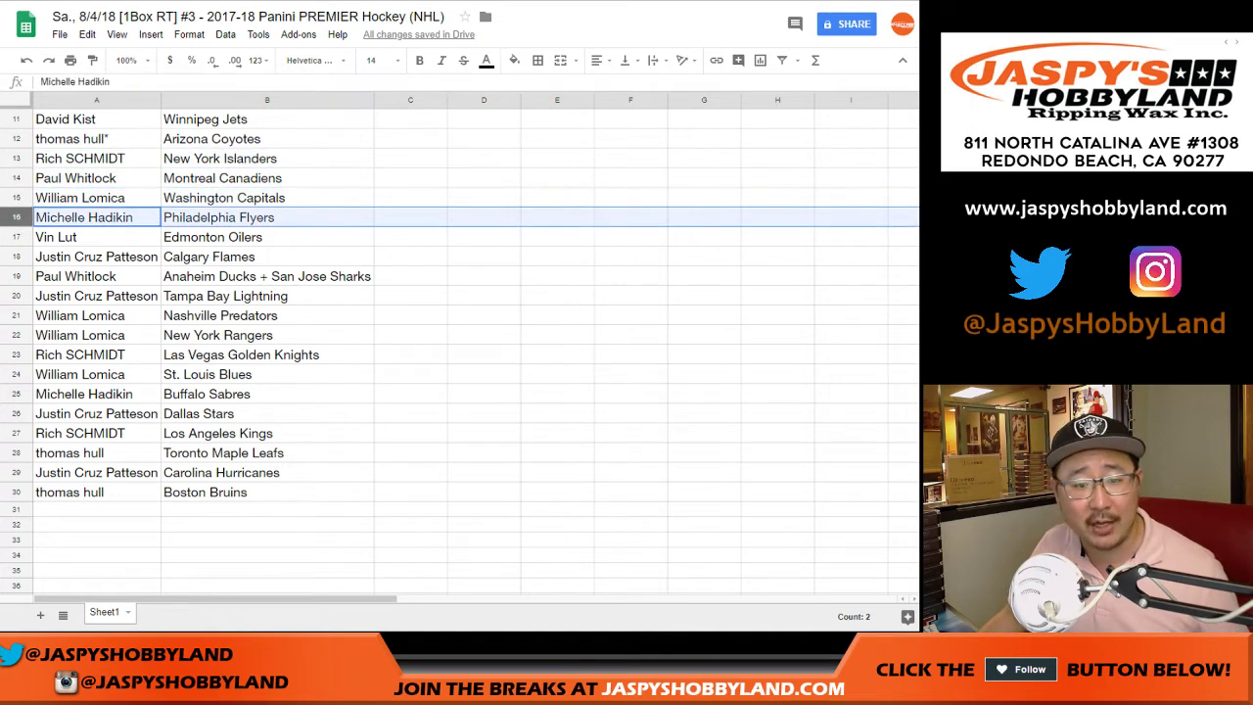
{"action": "left_click", "coordinate": [16, 237]}
{"action": "left_click", "coordinate": [15, 257]}
{"action": "left_click", "coordinate": [16, 276]}
{"action": "scroll", "coordinate": [460, 355], "scroll_direction": "down", "scroll_amount": 1}
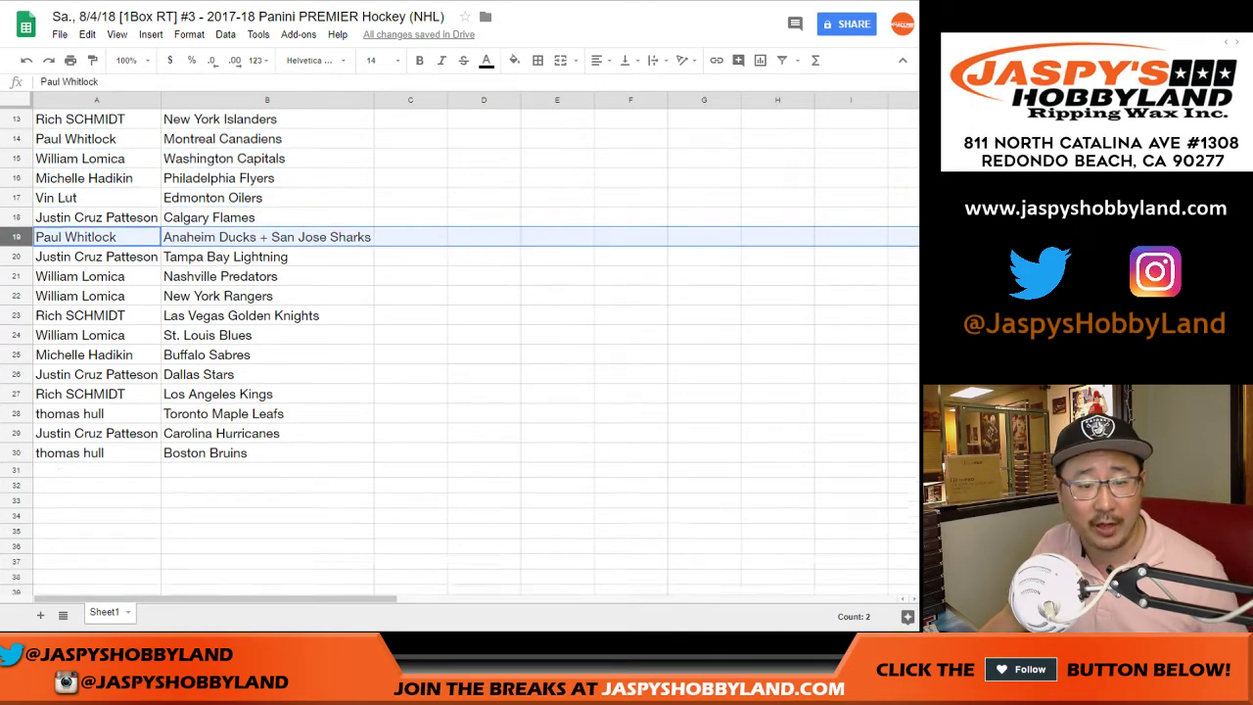
{"action": "scroll", "coordinate": [461, 343], "scroll_direction": "down", "scroll_amount": 1}
{"action": "left_click", "coordinate": [15, 198]}
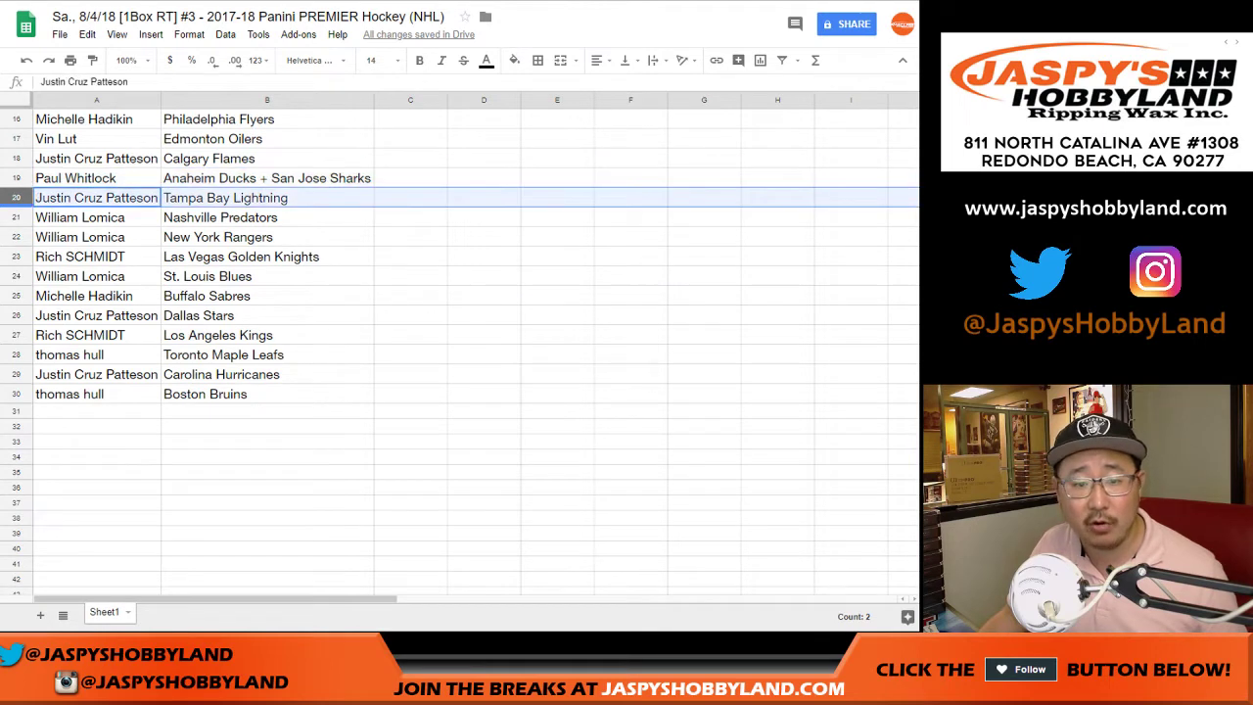
{"action": "left_click", "coordinate": [15, 217]}
{"action": "key", "text": "shift+Down"}
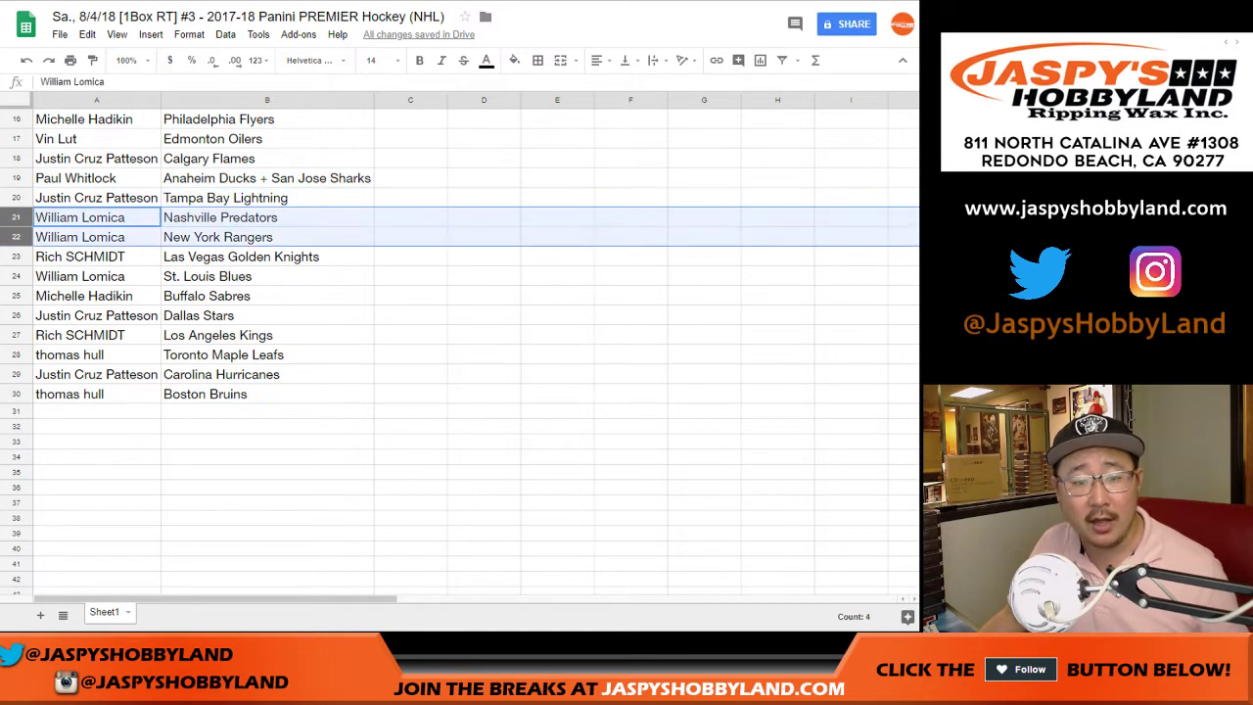
{"action": "left_click", "coordinate": [16, 256]}
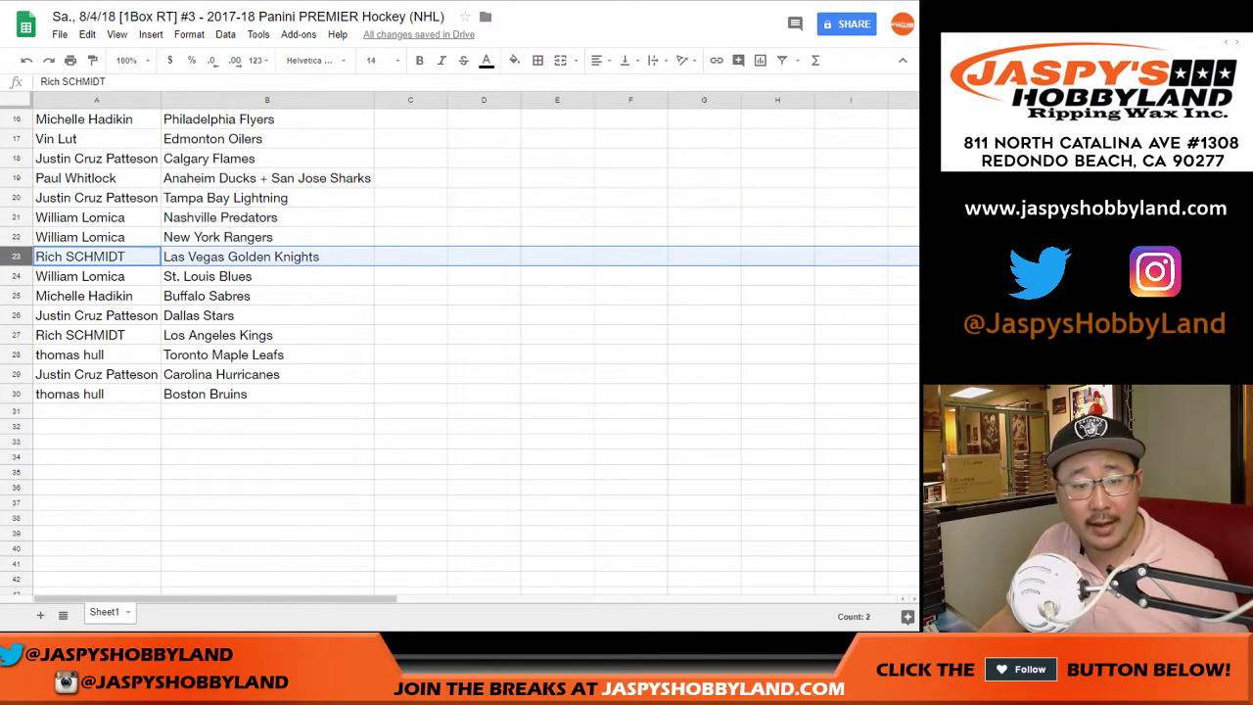
{"action": "left_click", "coordinate": [16, 276]}
{"action": "scroll", "coordinate": [460, 343], "scroll_direction": "down", "scroll_amount": 2}
{"action": "left_click", "coordinate": [16, 198]}
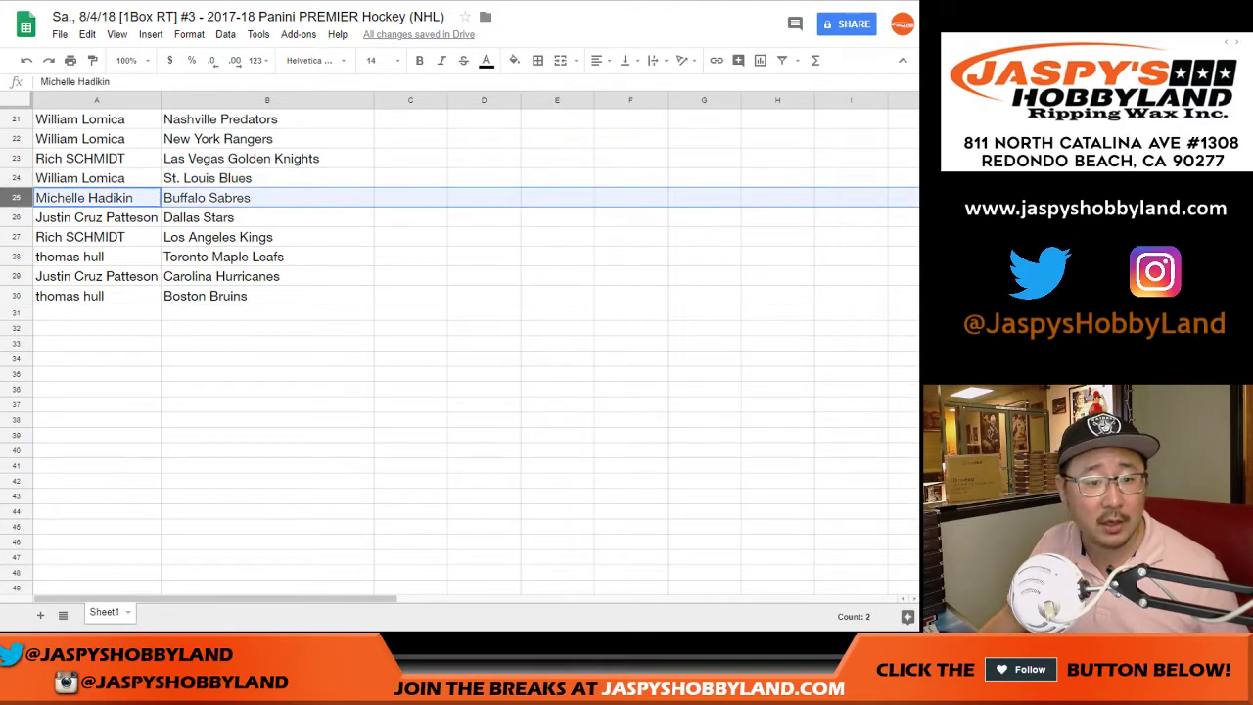
{"action": "left_click", "coordinate": [15, 217]}
{"action": "left_click", "coordinate": [15, 237]}
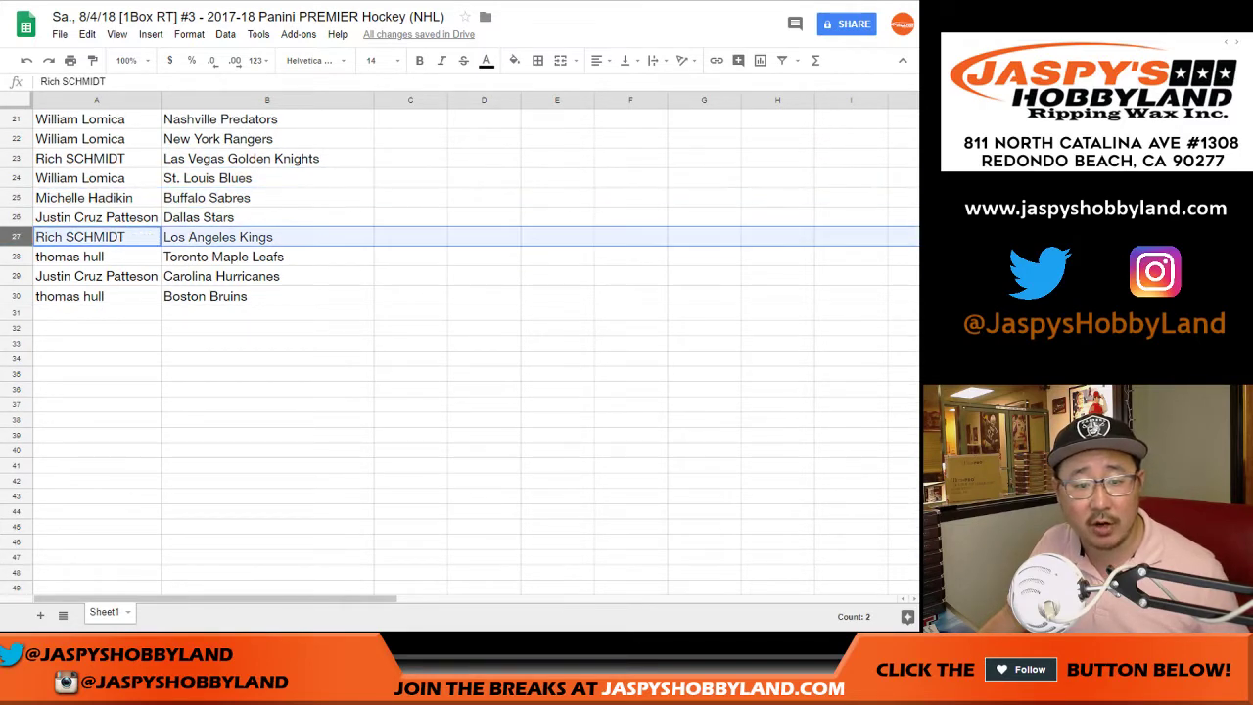
{"action": "left_click", "coordinate": [16, 256]}
{"action": "left_click", "coordinate": [16, 276]}
{"action": "left_click", "coordinate": [16, 295]}
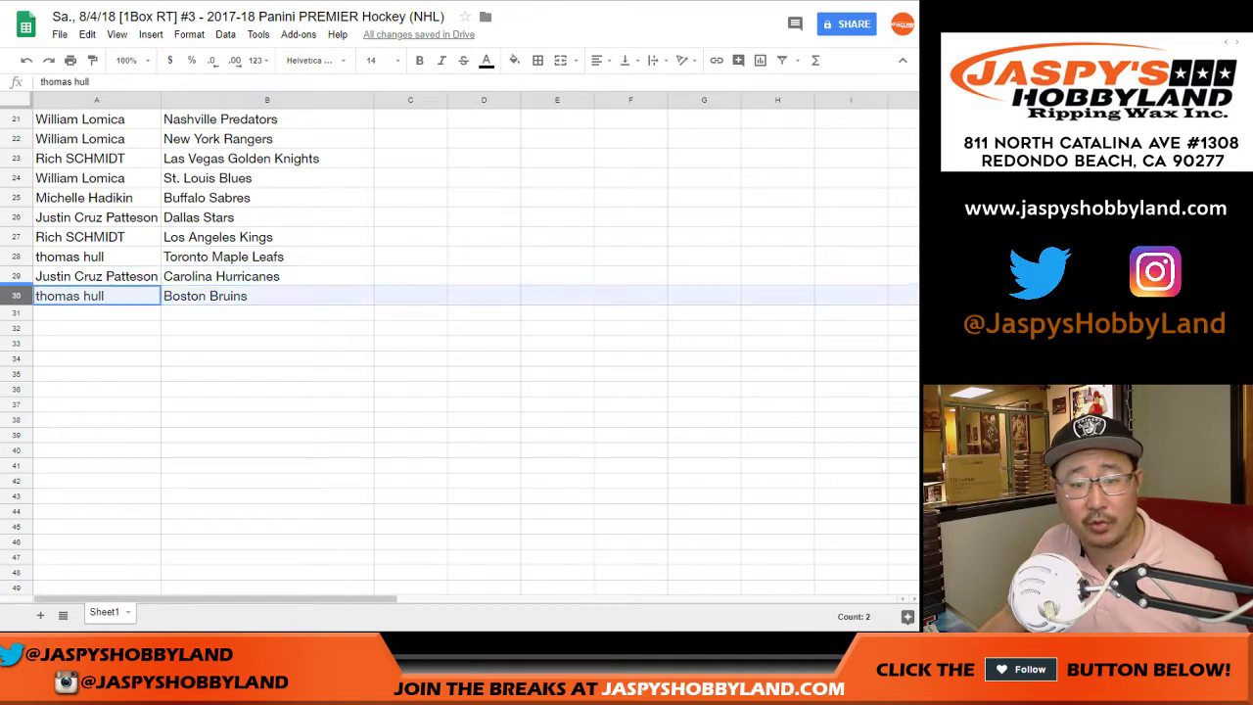
{"action": "scroll", "coordinate": [460, 343], "scroll_direction": "up", "scroll_amount": 7}
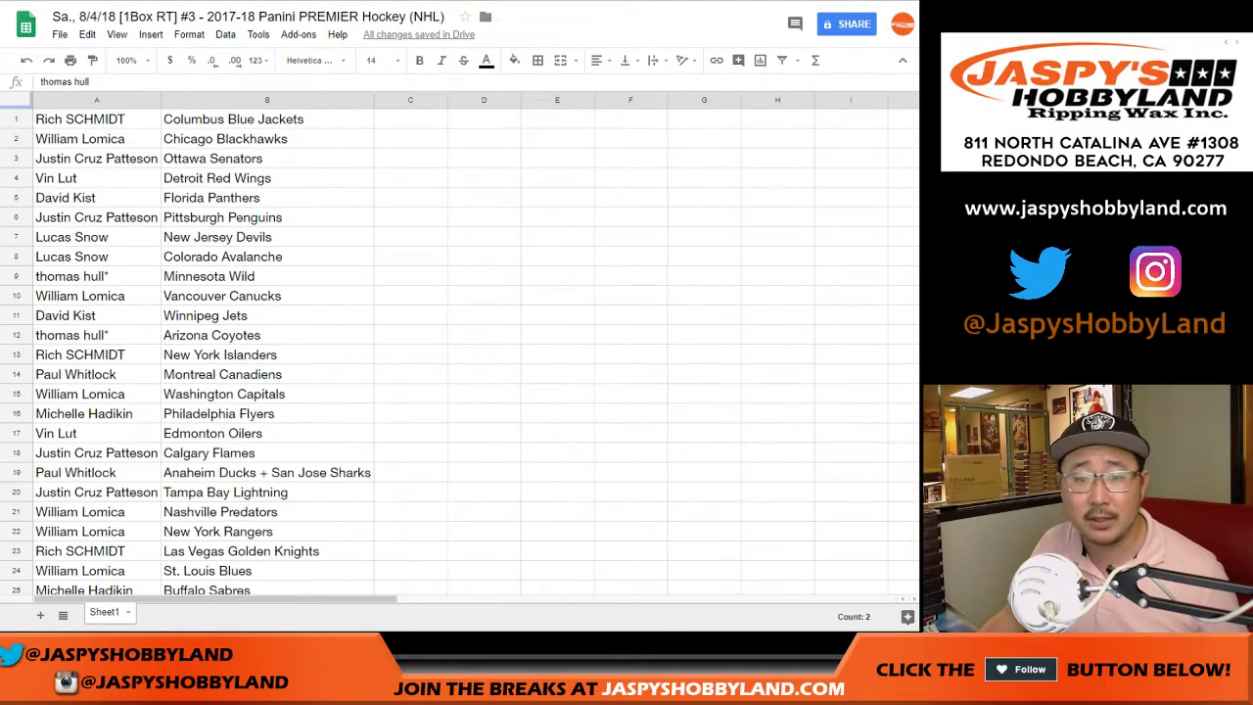
- Sort the sheet A to Z by the team column B
{"action": "left_click", "coordinate": [366, 100]}
{"action": "left_click", "coordinate": [225, 34]}
{"action": "left_click", "coordinate": [284, 58]}
{"action": "left_click", "coordinate": [96, 118]}
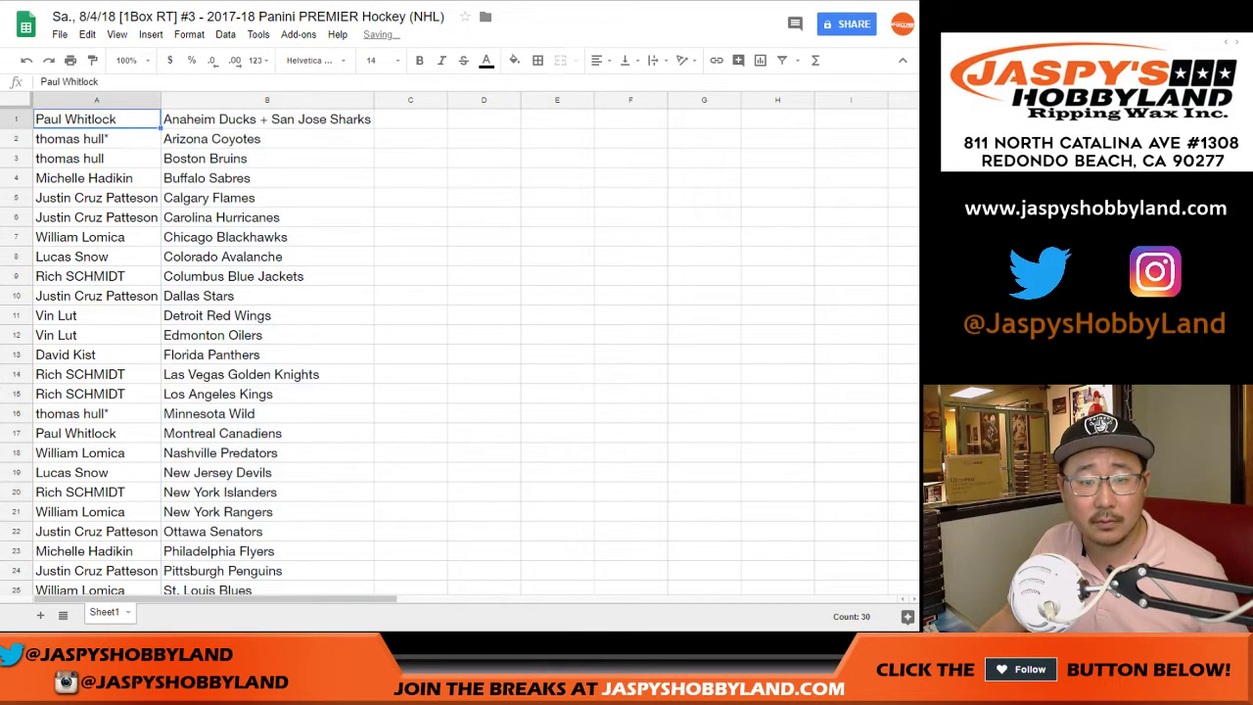
- Center-align the names and teams in A1:B30
{"action": "scroll", "coordinate": [460, 342], "scroll_direction": "down", "scroll_amount": 5}
{"action": "left_click", "coordinate": [265, 355], "text": "shift"}
{"action": "scroll", "coordinate": [460, 343], "scroll_direction": "up", "scroll_amount": 5}
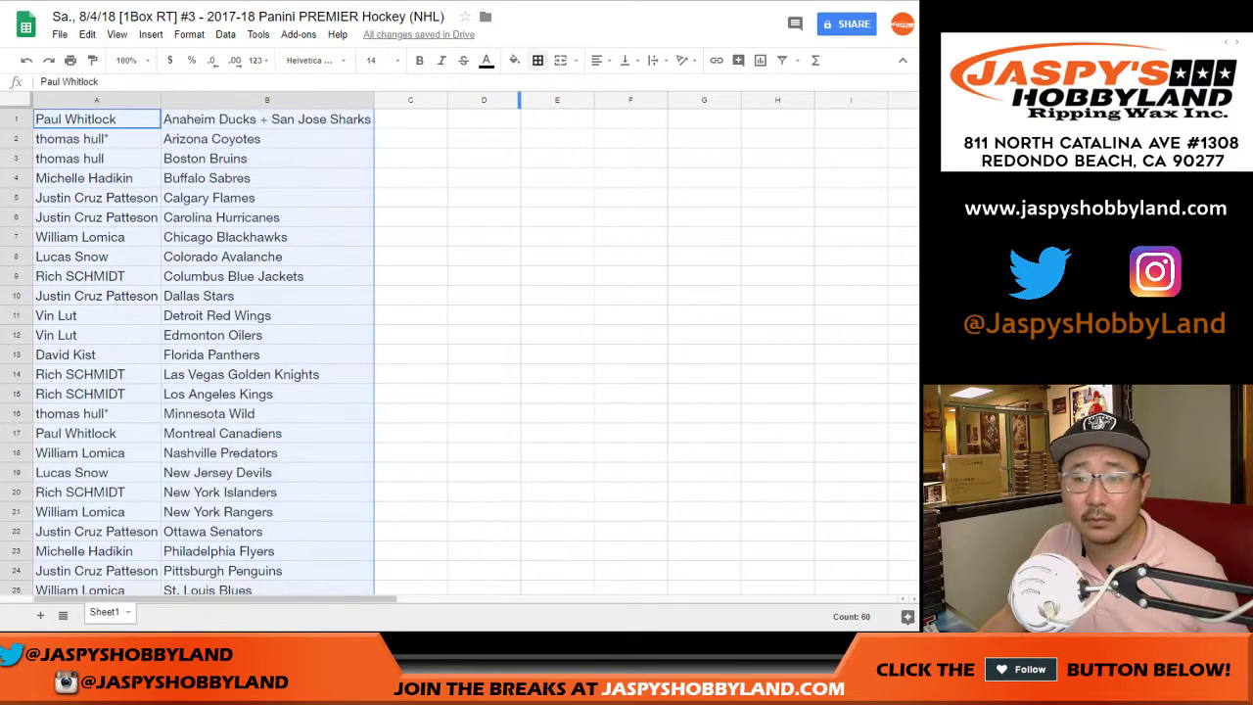
{"action": "left_click", "coordinate": [596, 60]}
{"action": "left_click", "coordinate": [619, 86]}
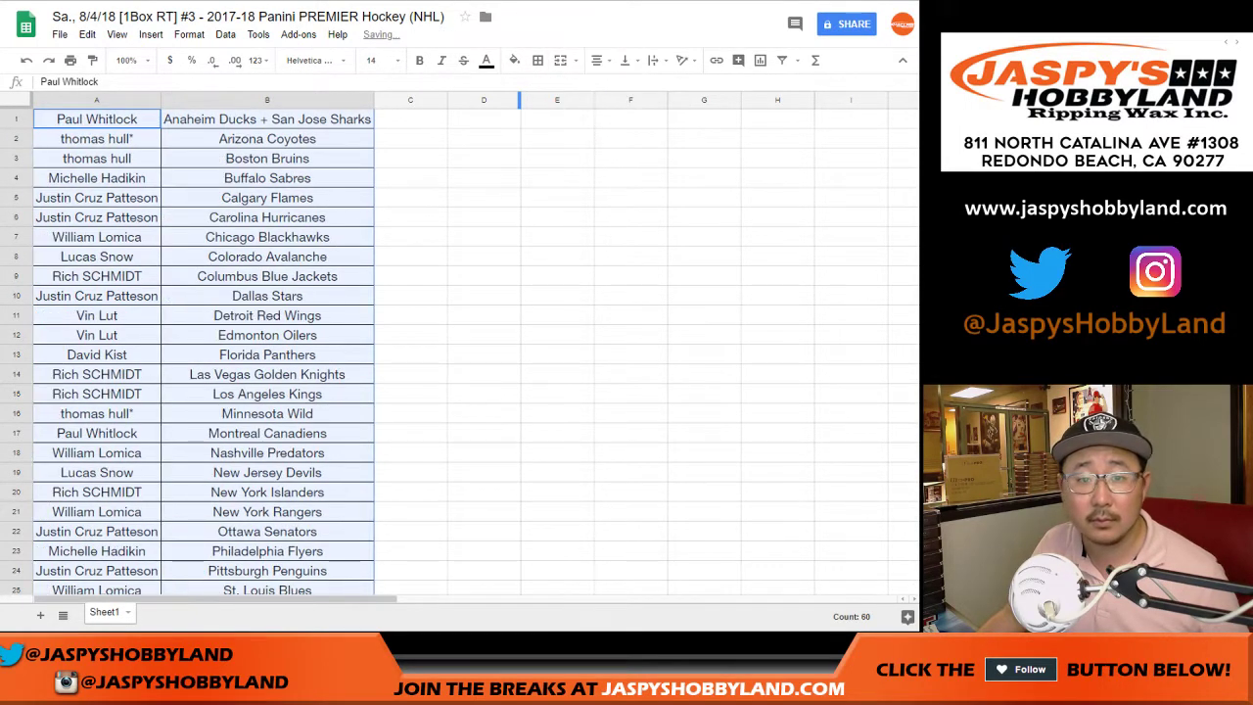
- Set the sheet zoom to 80% and clear the table selection
{"action": "left_click", "coordinate": [377, 60]}
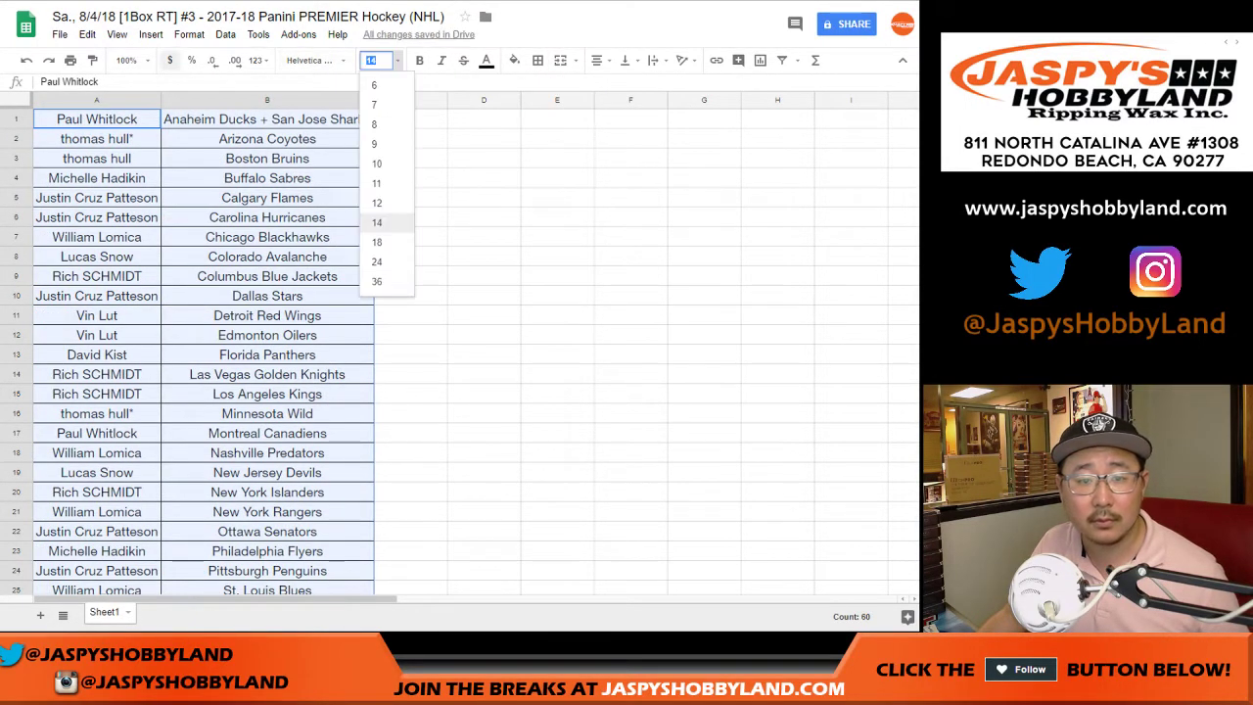
{"action": "left_click", "coordinate": [126, 60]}
{"action": "type", "text": "80"}
{"action": "key", "text": "Return"}
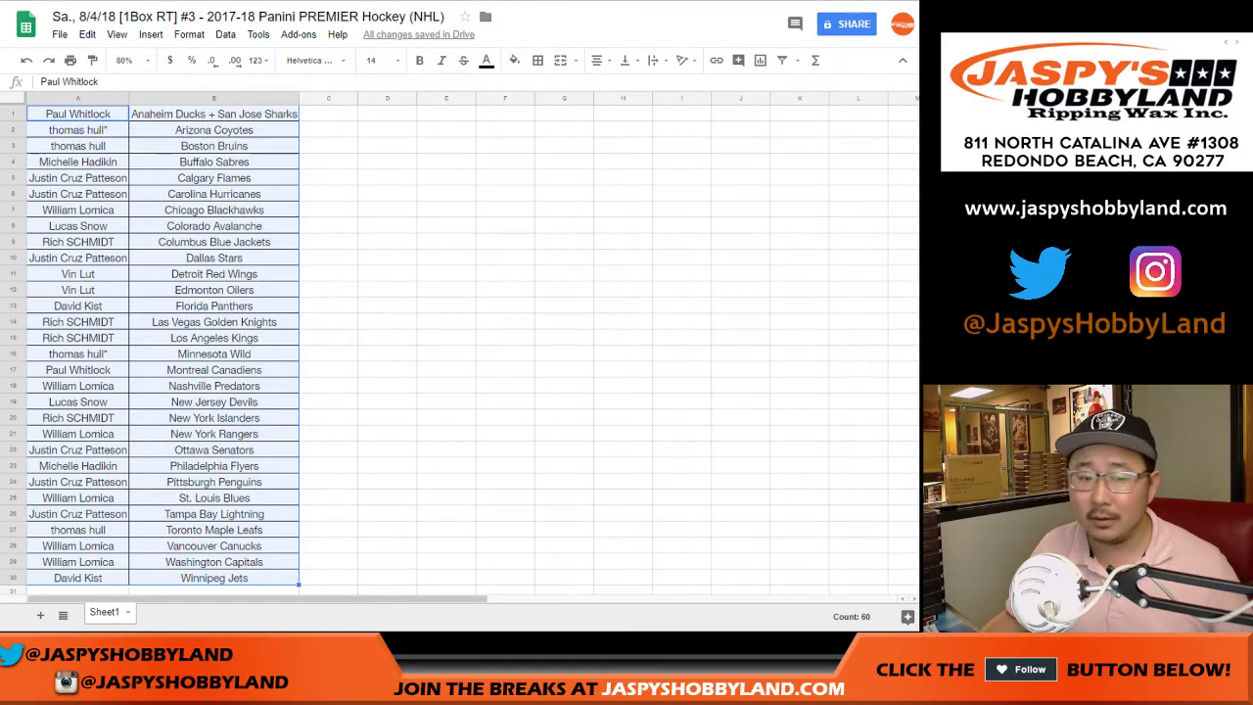
{"action": "left_click", "coordinate": [213, 257]}
- Search for the participant's surname to find six matches, then move the A28 name into C28
{"action": "key", "text": "ctrl+f"}
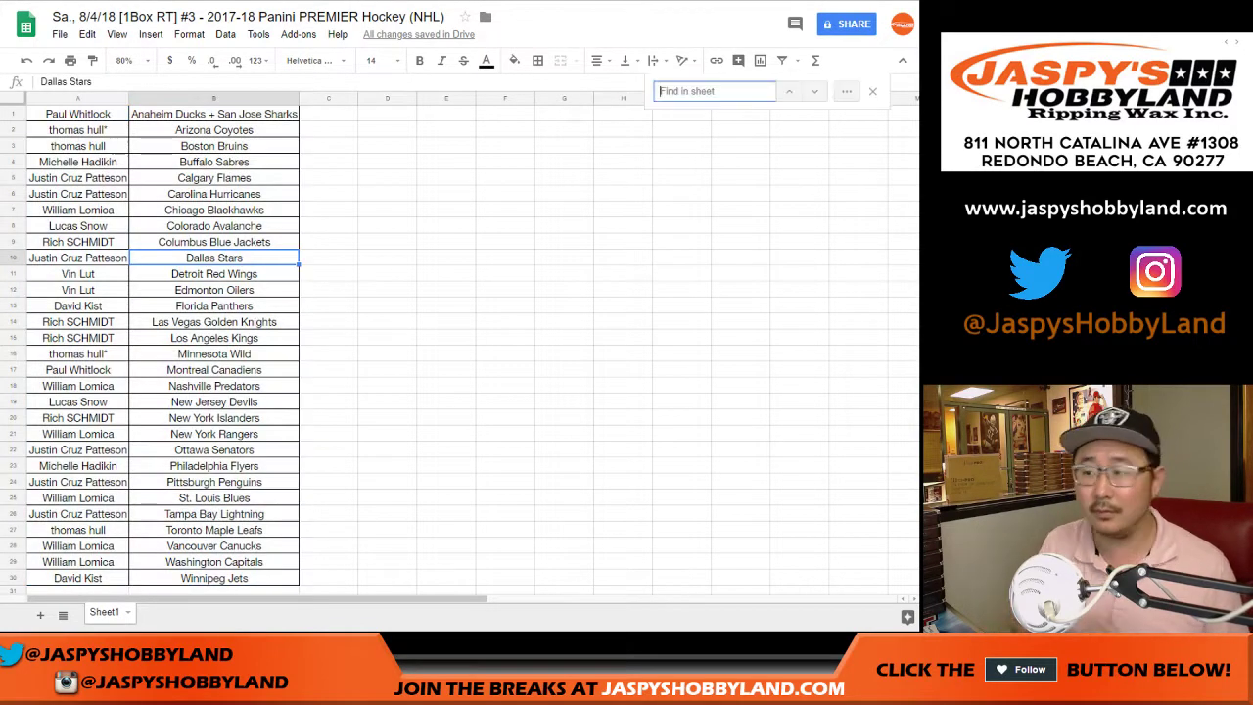
{"action": "type", "text": "cruz"}
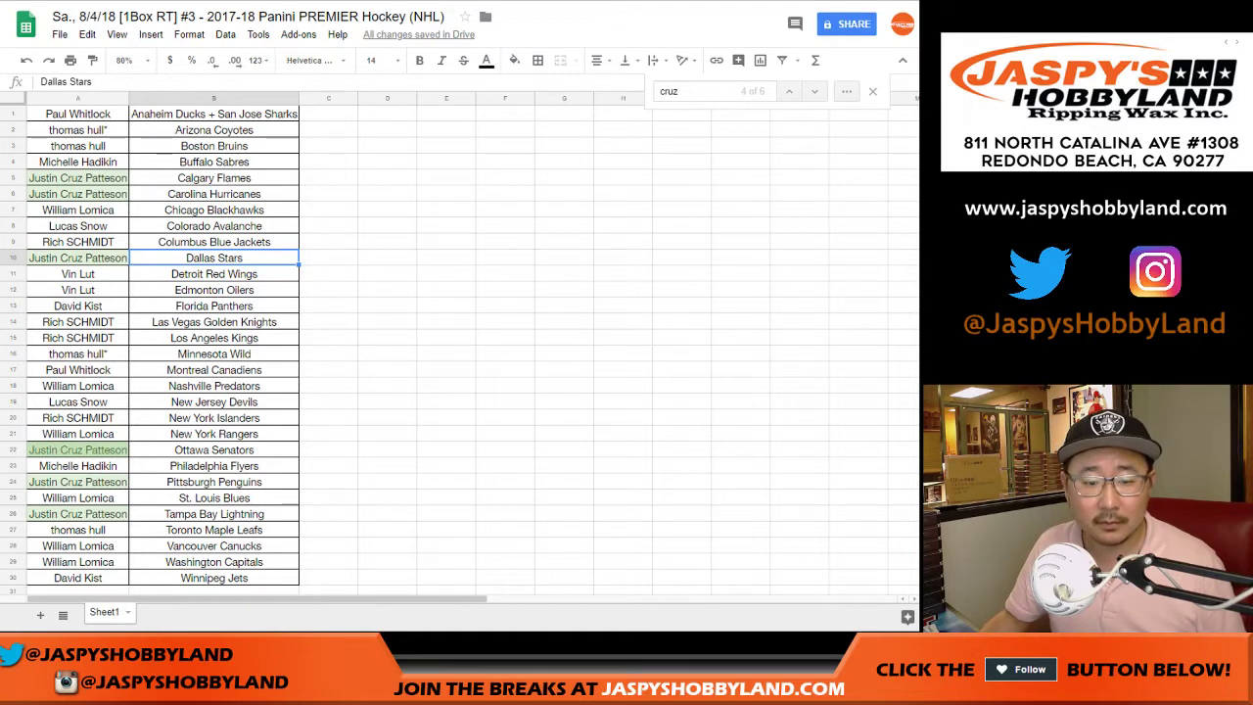
{"action": "left_click", "coordinate": [77, 545]}
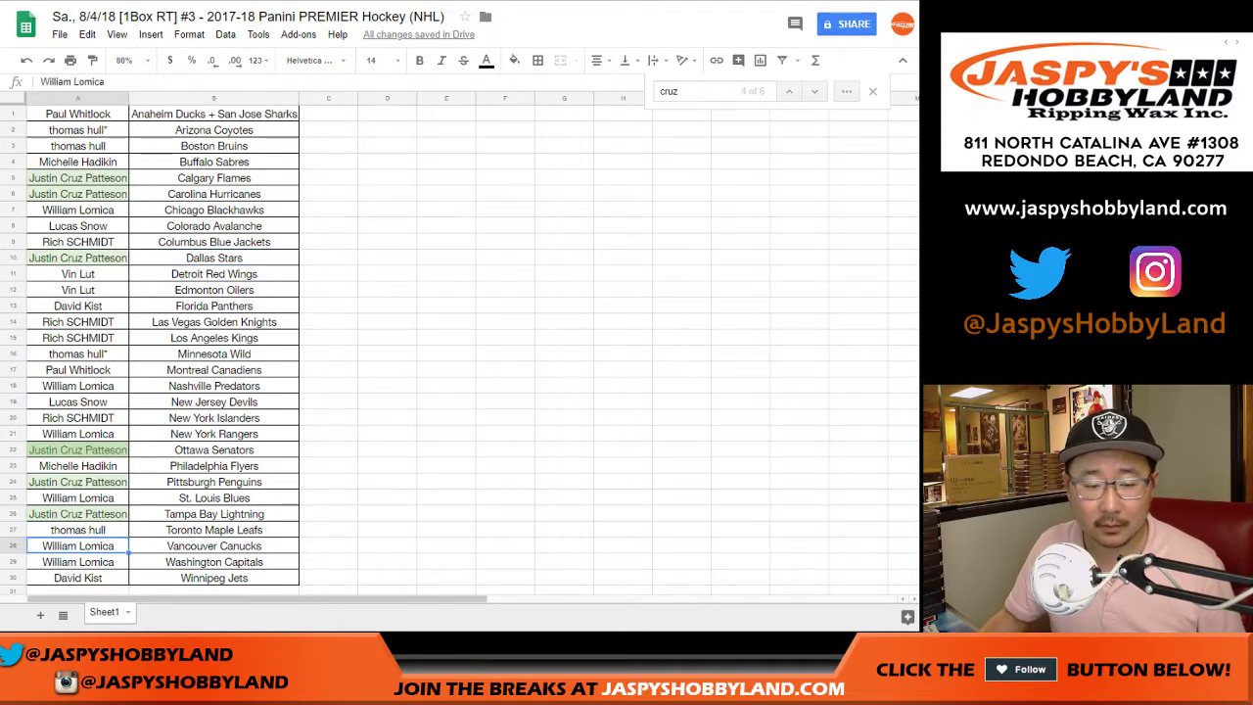
{"action": "left_click", "coordinate": [328, 545]}
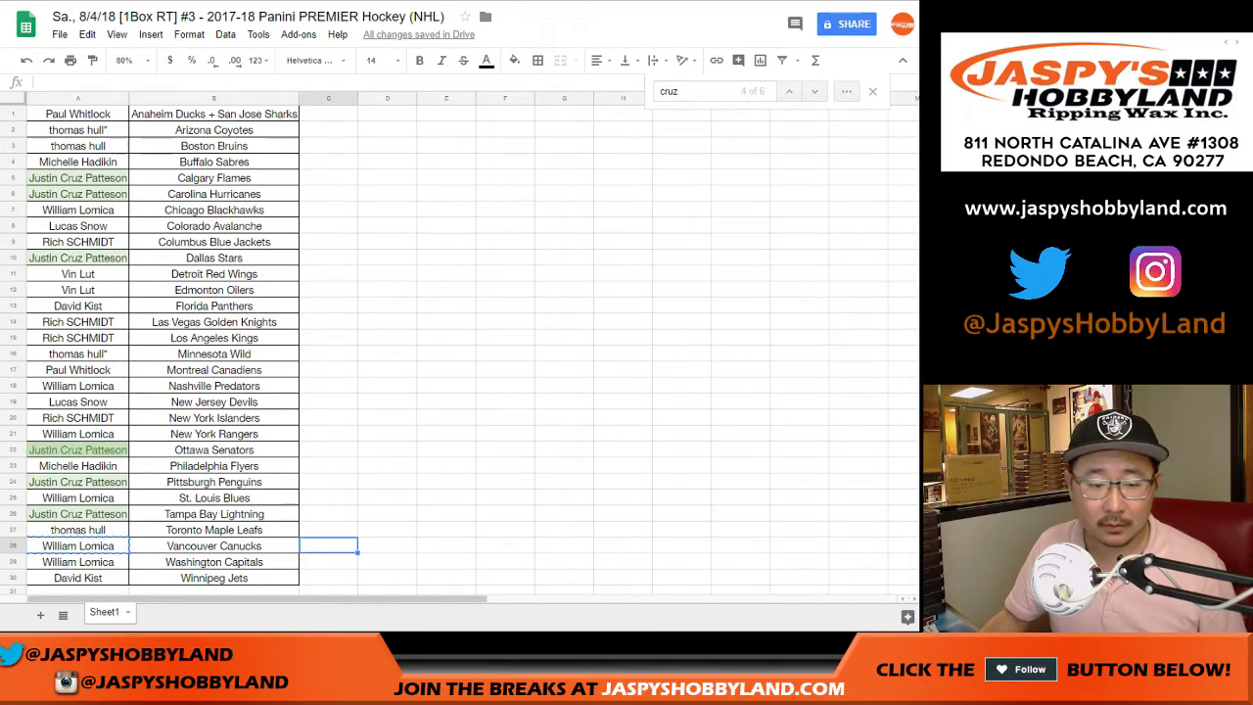
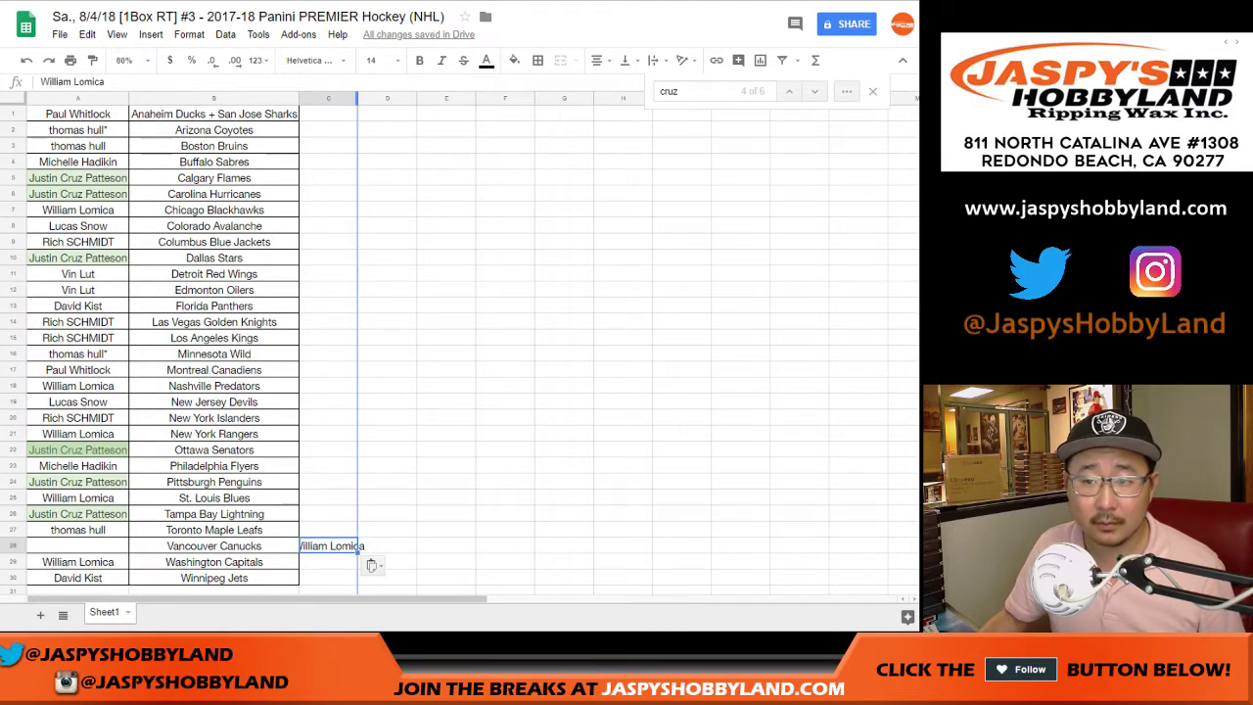
- Widen column C and copy the searched participant's name from A5 into C5
{"action": "double_click", "coordinate": [357, 98]}
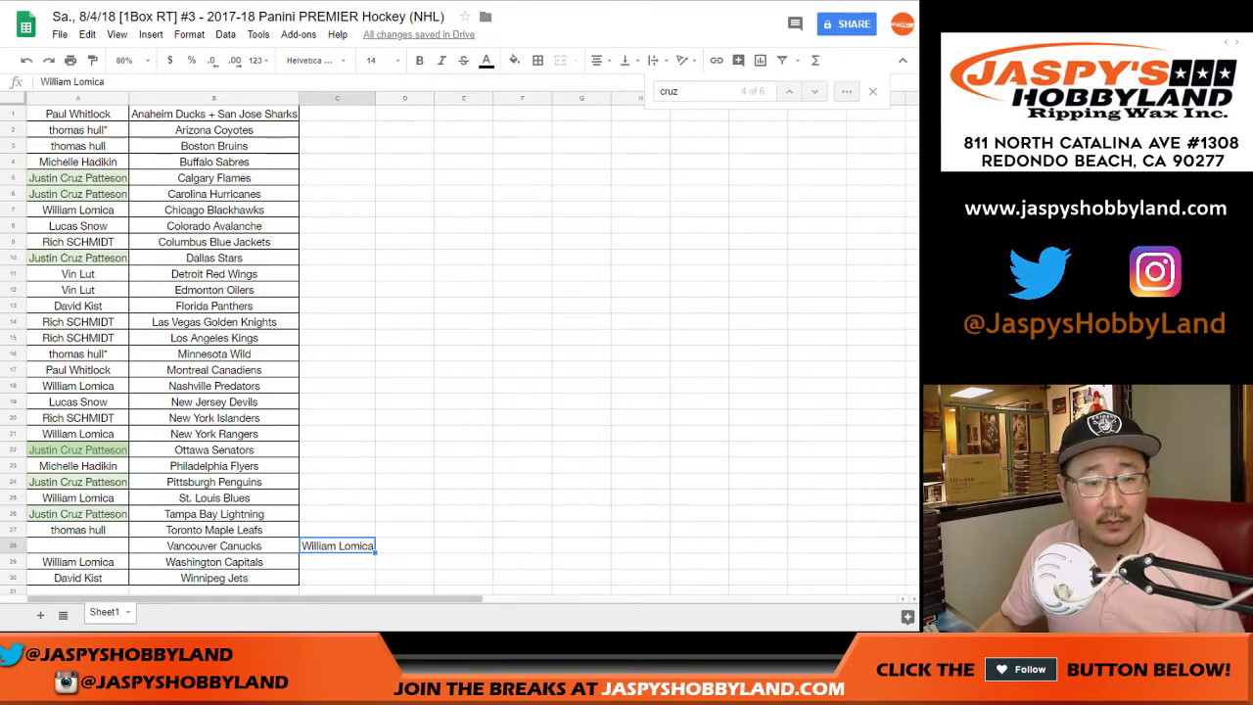
{"action": "left_click", "coordinate": [78, 177]}
{"action": "key", "text": "ctrl+c"}
{"action": "left_click", "coordinate": [337, 178]}
{"action": "key", "text": "ctrl+v"}
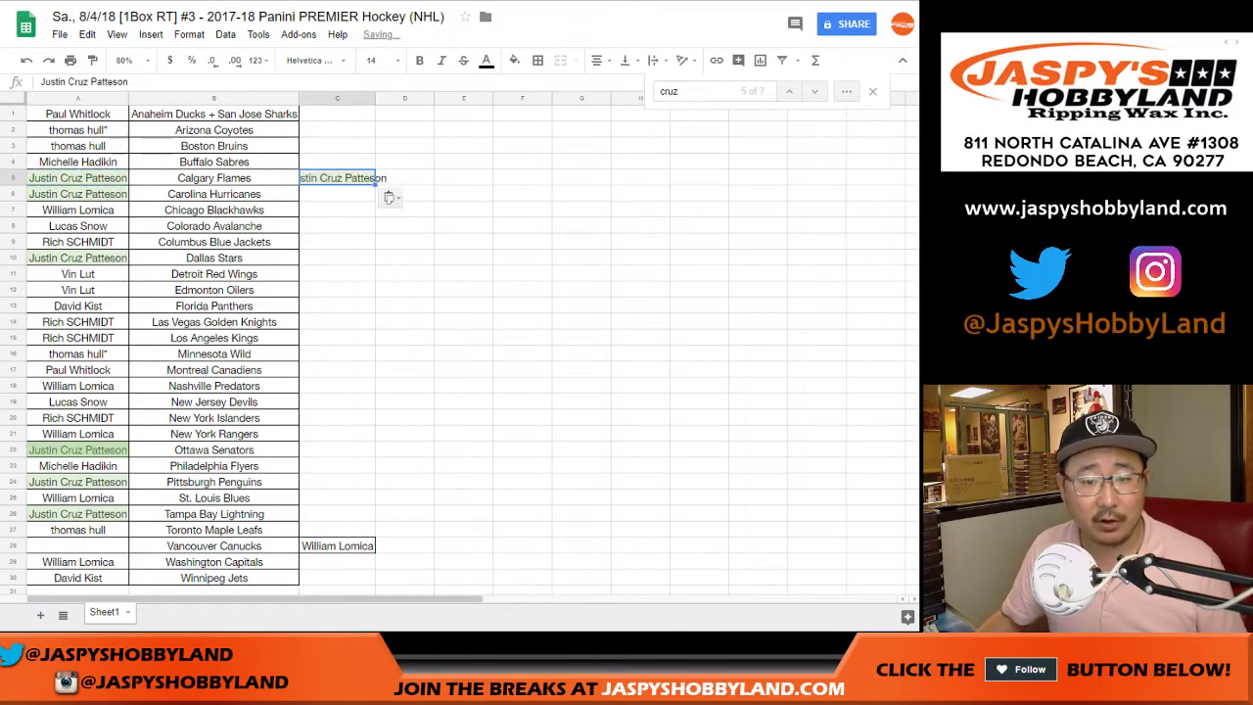
- Replace the searched name in A26, A24, A22, A10, A6 and A5 with the C28 participant
{"action": "left_click", "coordinate": [336, 545]}
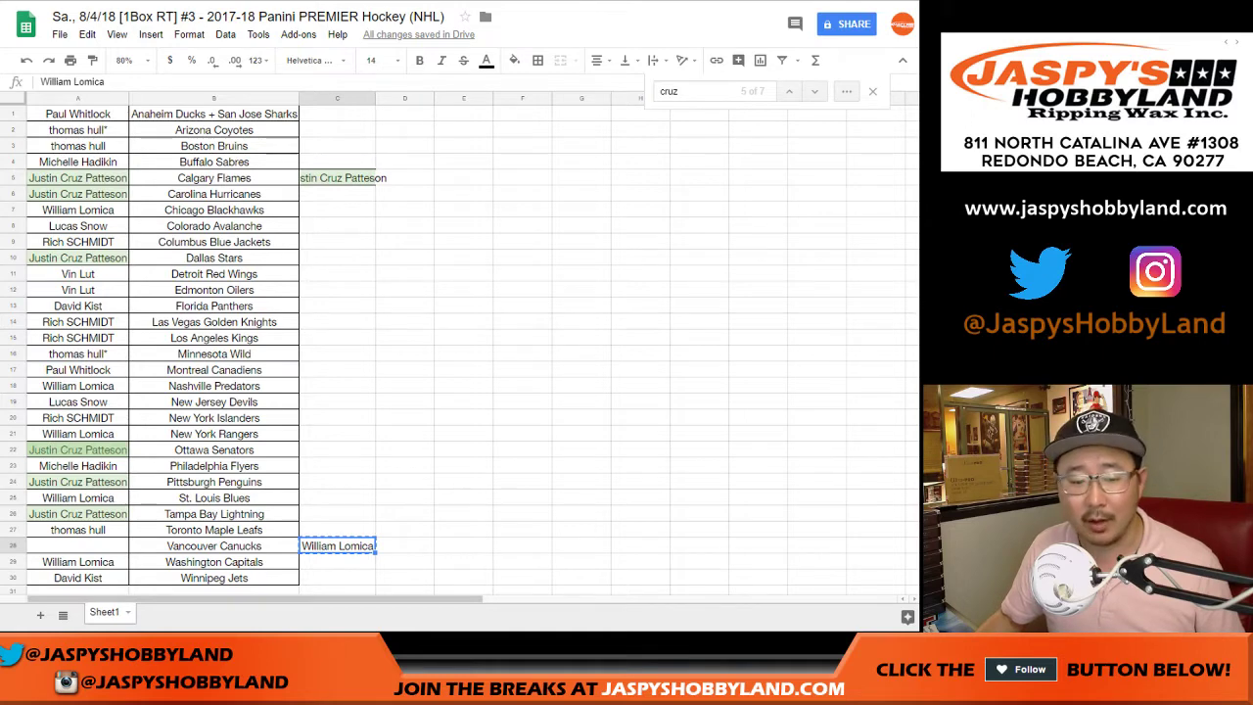
{"action": "left_click", "coordinate": [78, 513]}
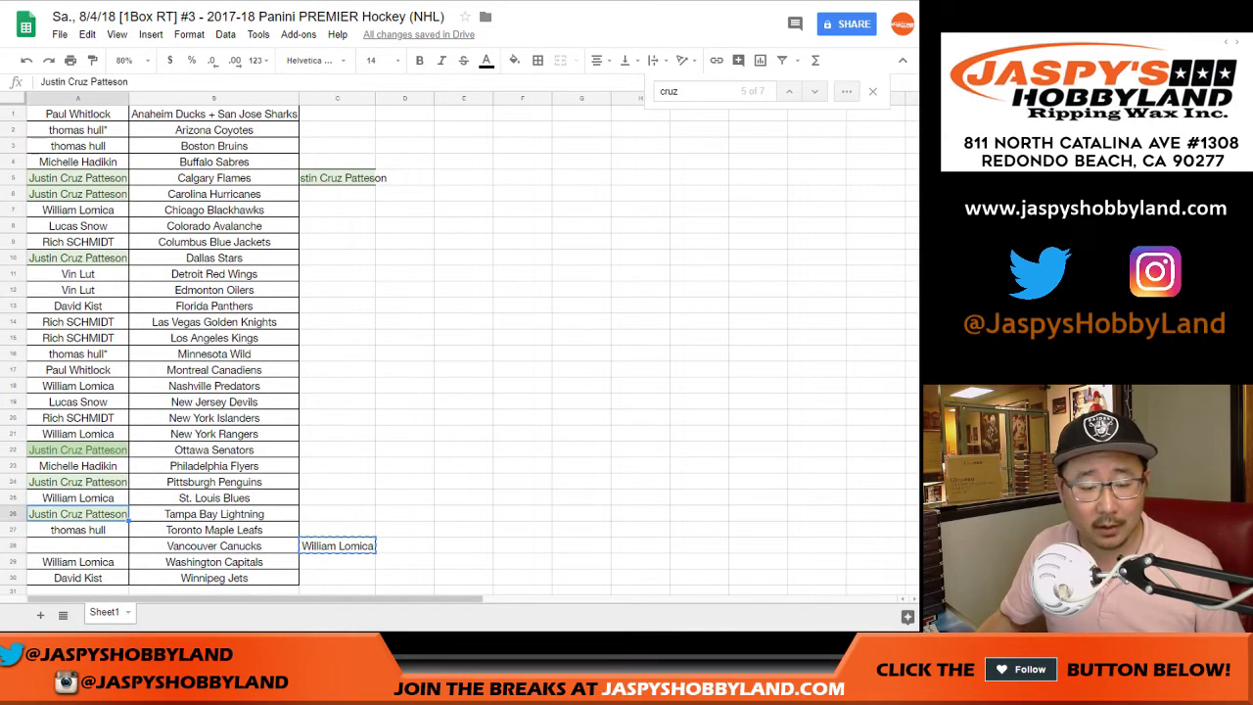
{"action": "key", "text": "ctrl+v"}
{"action": "left_click", "coordinate": [77, 482]}
{"action": "key", "text": "ctrl+v"}
{"action": "left_click", "coordinate": [77, 450]}
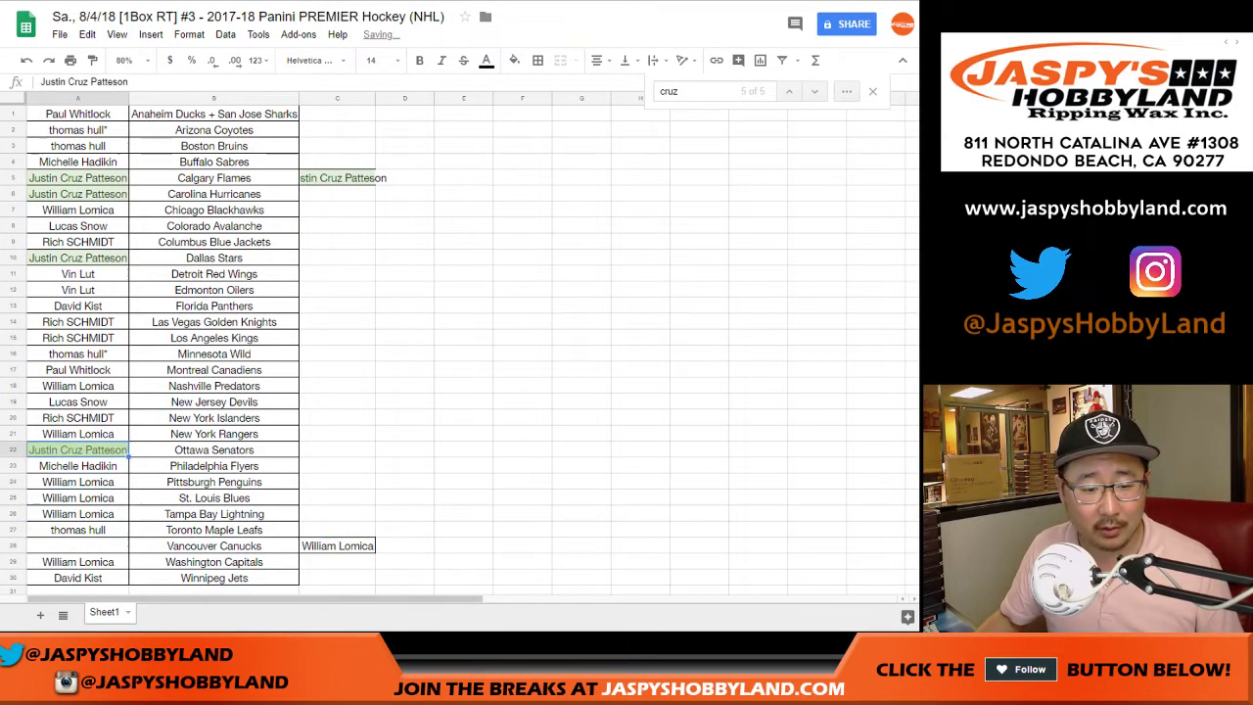
{"action": "key", "text": "ctrl+v"}
{"action": "left_click", "coordinate": [77, 257]}
{"action": "key", "text": "ctrl+v"}
{"action": "left_click", "coordinate": [77, 193]}
{"action": "key", "text": "ctrl+v"}
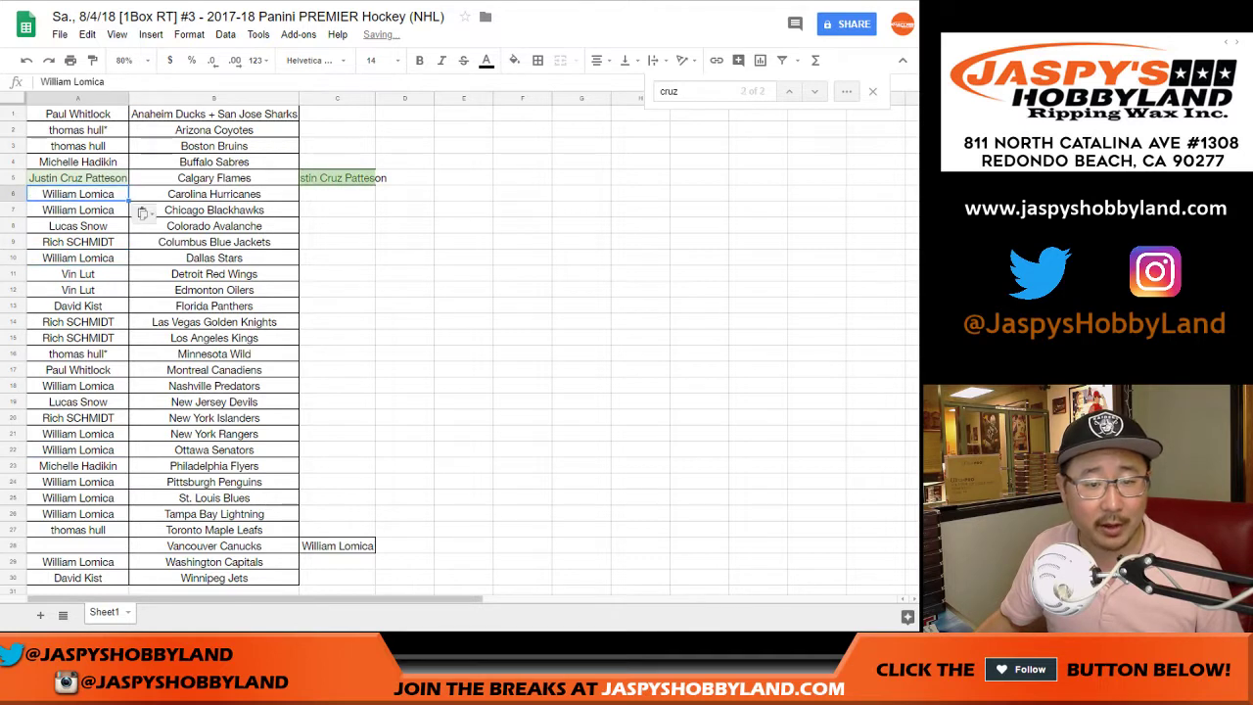
{"action": "left_click", "coordinate": [77, 178]}
{"action": "key", "text": "ctrl+v"}
- Clear C28 and move the searched participant's name from C5 into A28
{"action": "left_click", "coordinate": [336, 545]}
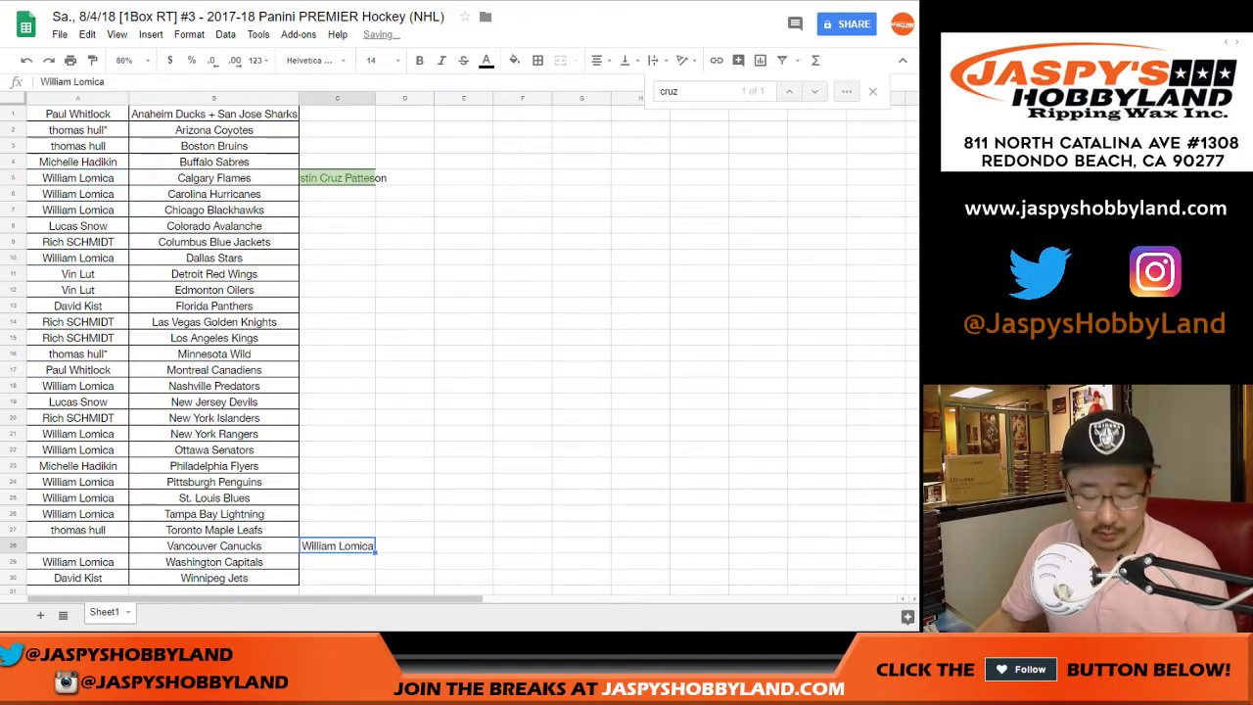
{"action": "key", "text": "Delete"}
{"action": "left_click", "coordinate": [337, 177]}
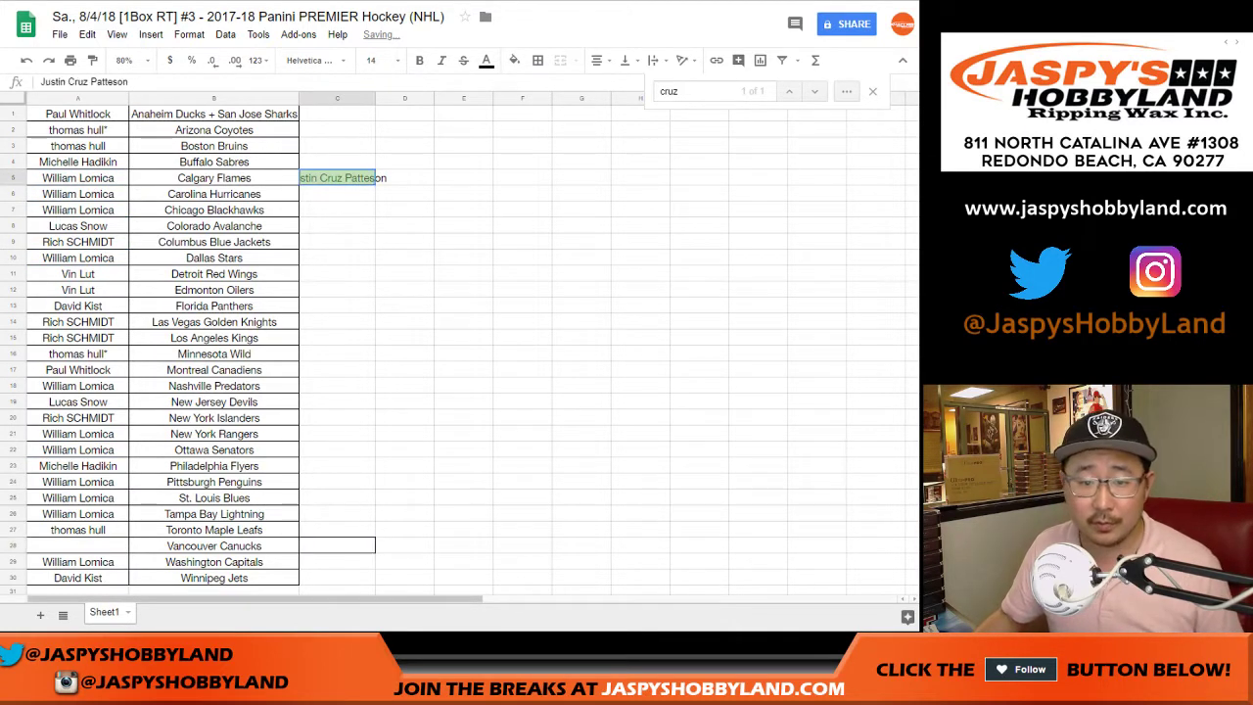
{"action": "key", "text": "ctrl+c"}
{"action": "left_click", "coordinate": [77, 546]}
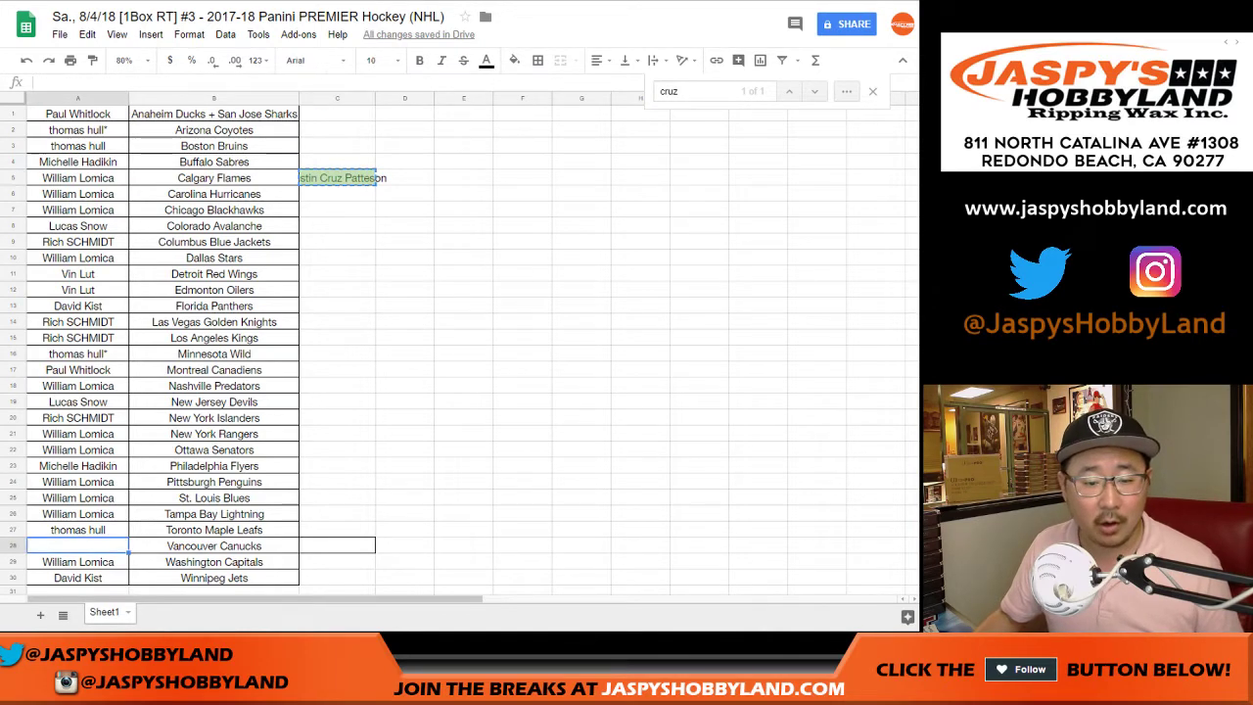
{"action": "key", "text": "ctrl+v"}
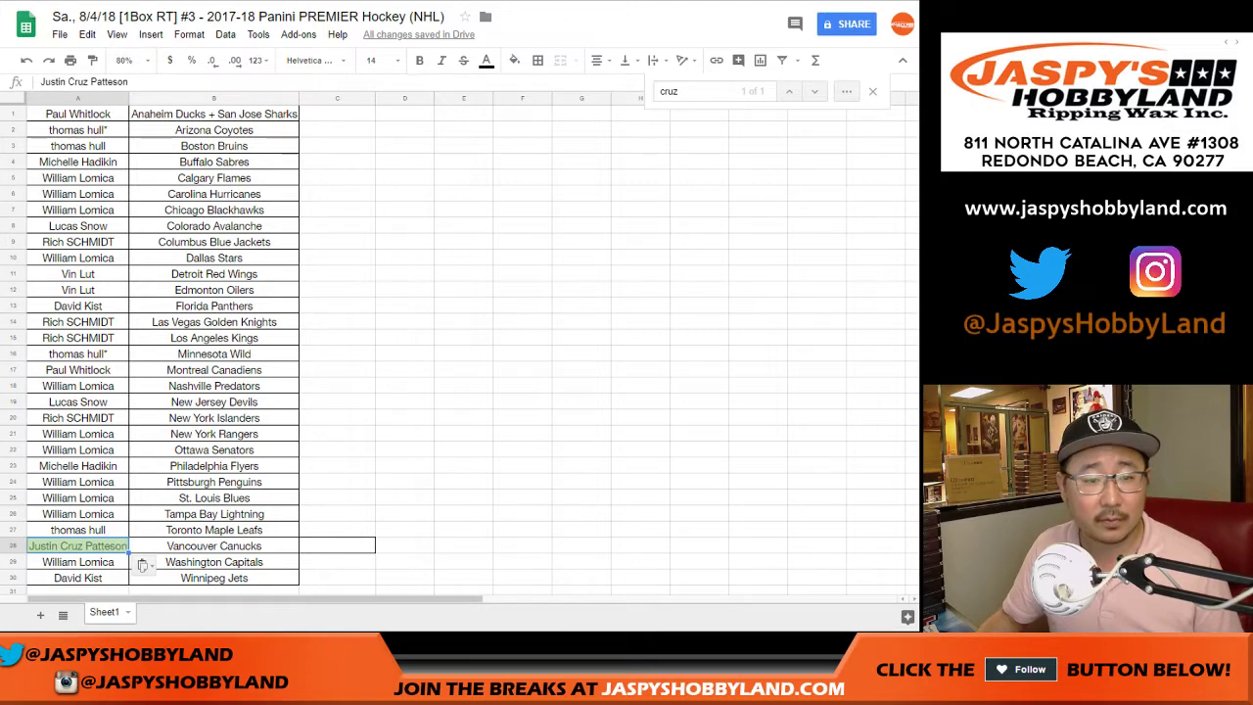
{"action": "key", "text": "ctrl+a"}
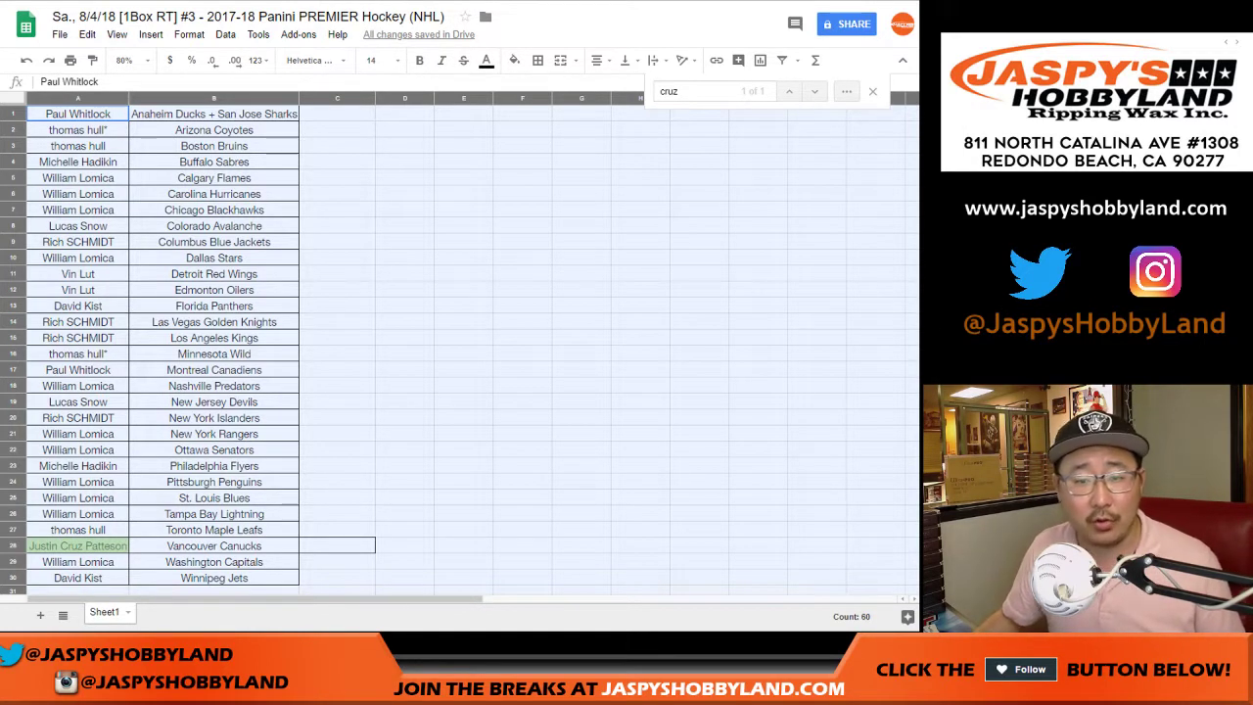
- Close the search and select the table A1:B30
{"action": "key", "text": "Escape"}
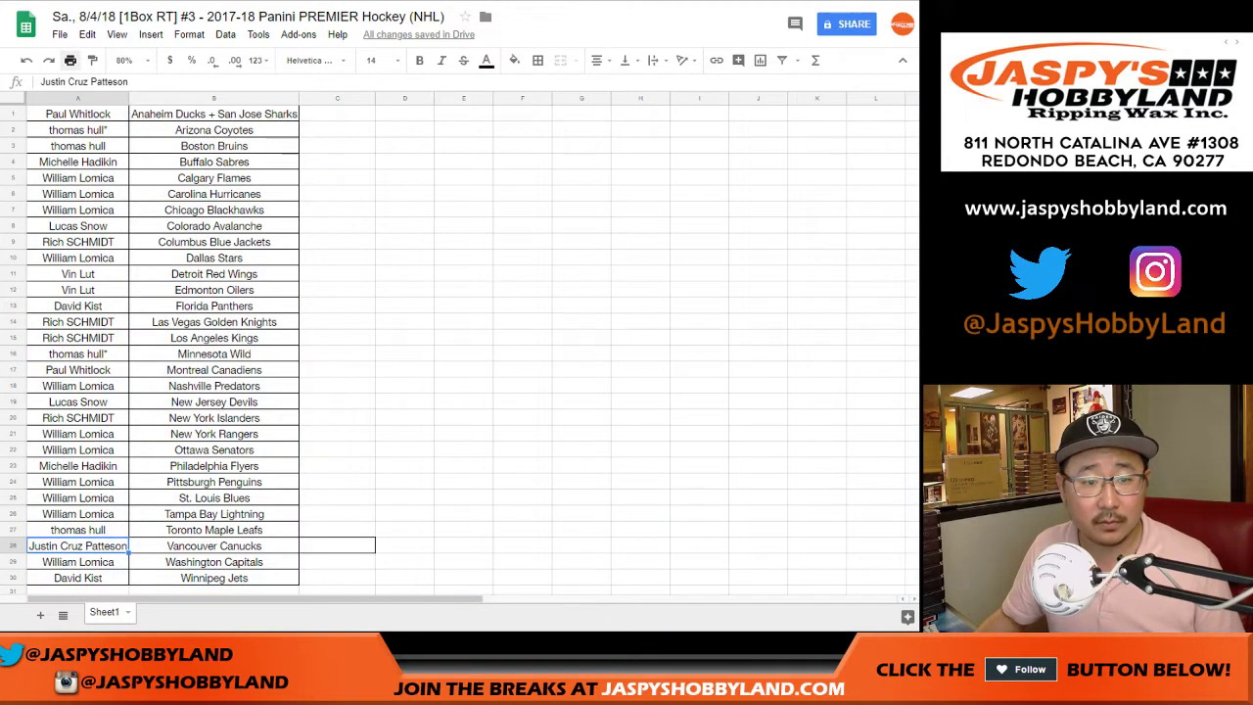
{"action": "key", "text": "ctrl+p"}
{"action": "key", "text": "Escape"}
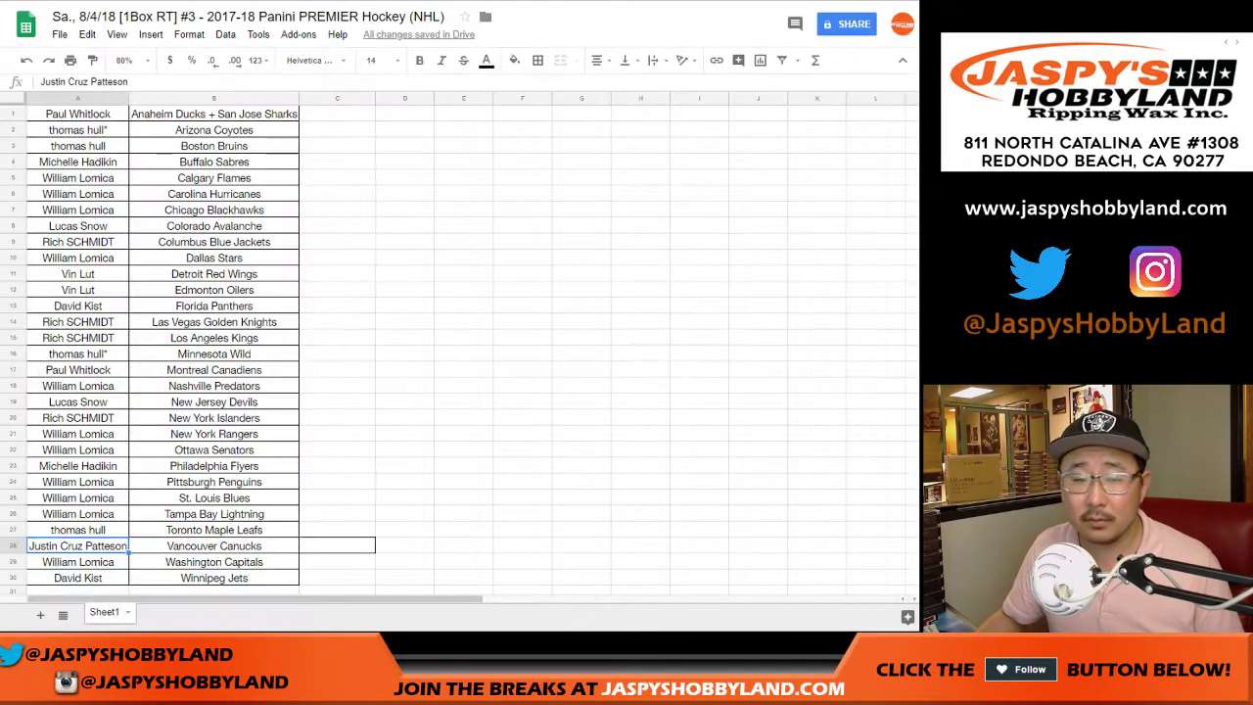
{"action": "key", "text": "ctrl+Home"}
{"action": "key", "text": "ctrl+shift+End"}
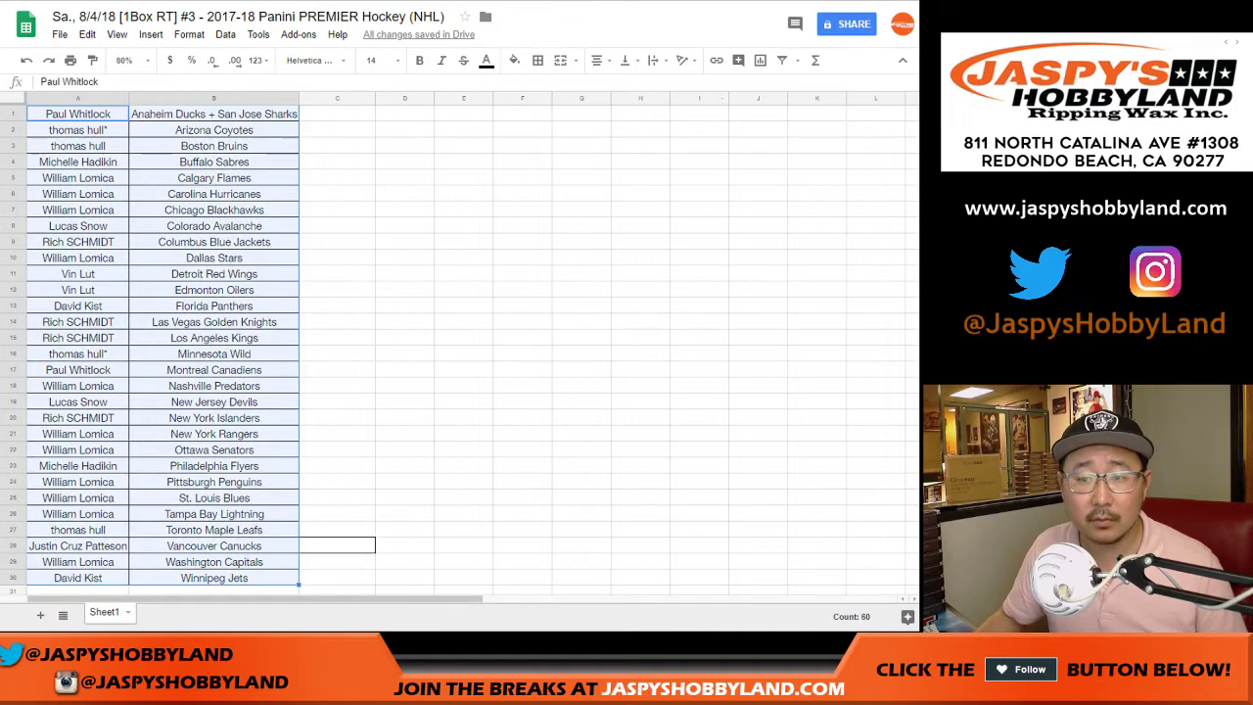
- Print only the selected cells A1:B30
{"action": "left_click", "coordinate": [70, 60]}
{"action": "left_click", "coordinate": [813, 85]}
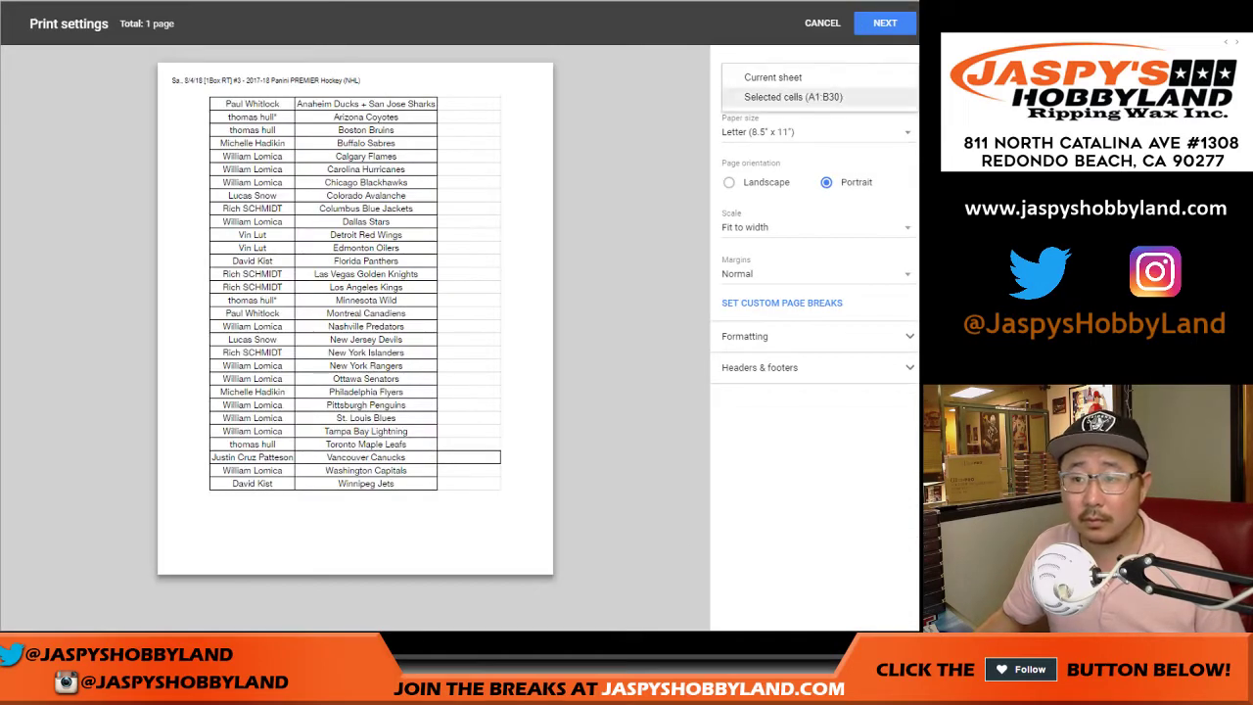
{"action": "left_click", "coordinate": [773, 100]}
{"action": "left_click", "coordinate": [760, 367]}
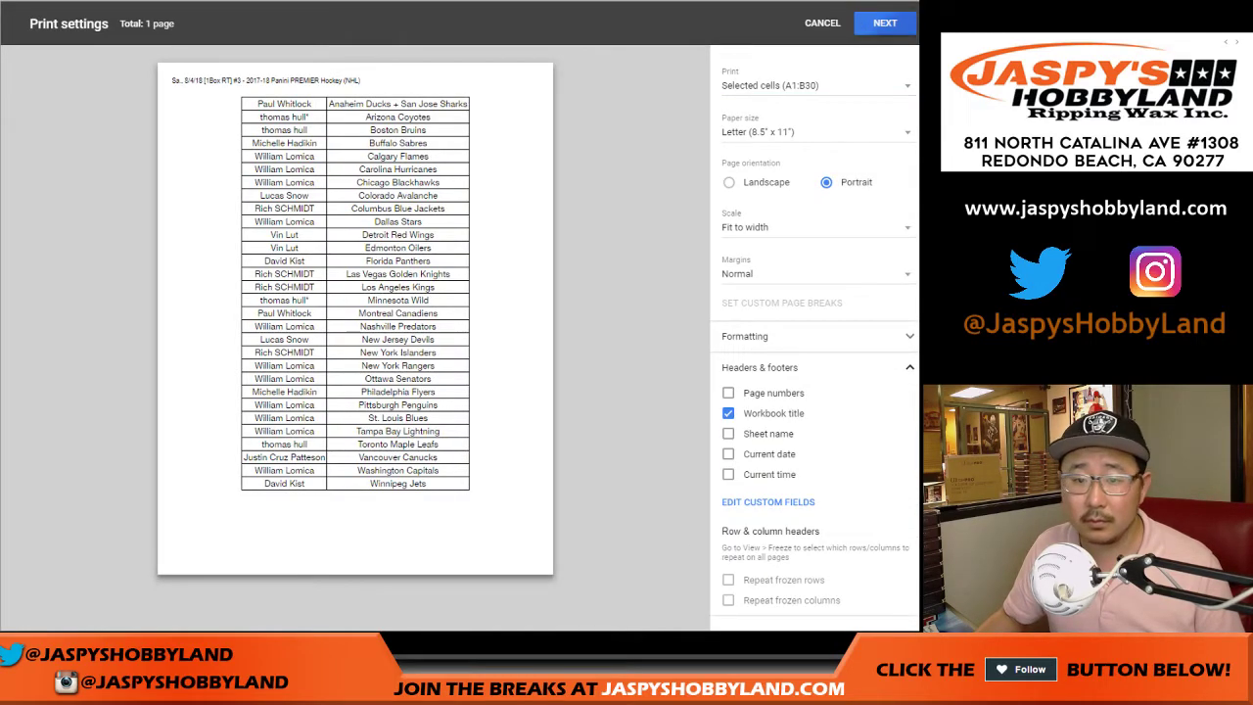
{"action": "left_click", "coordinate": [884, 23]}
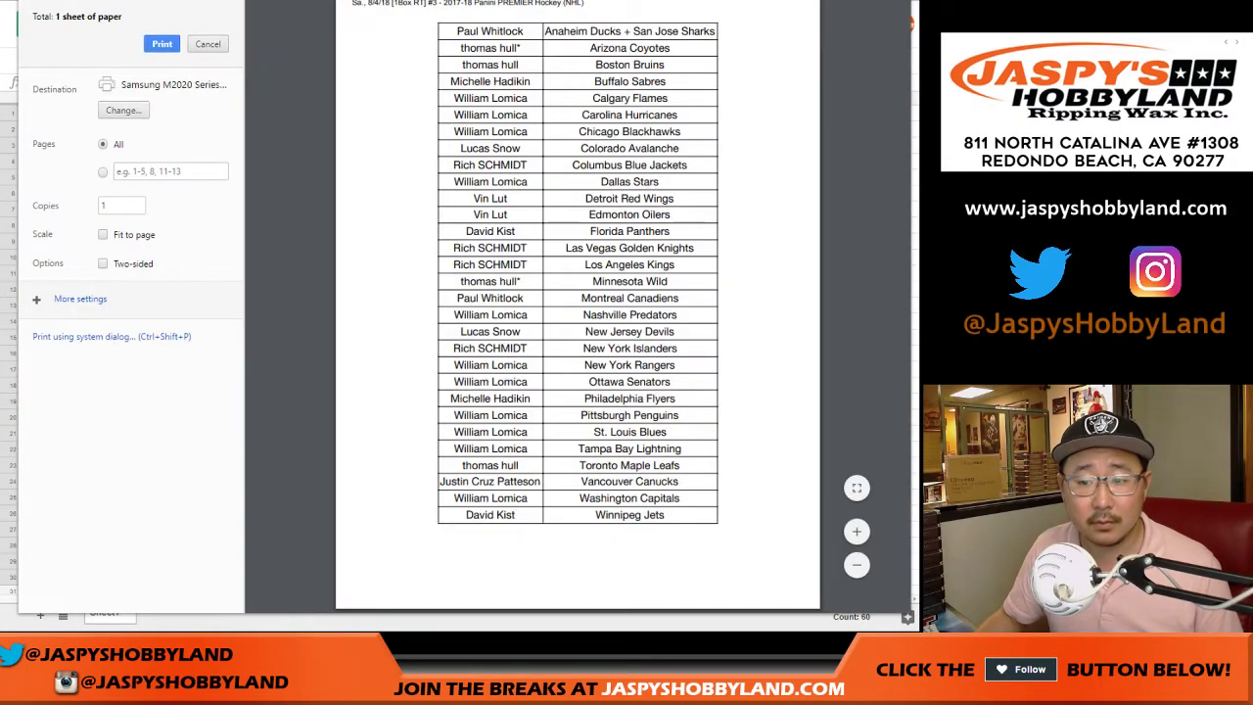
{"action": "key", "text": "Return"}
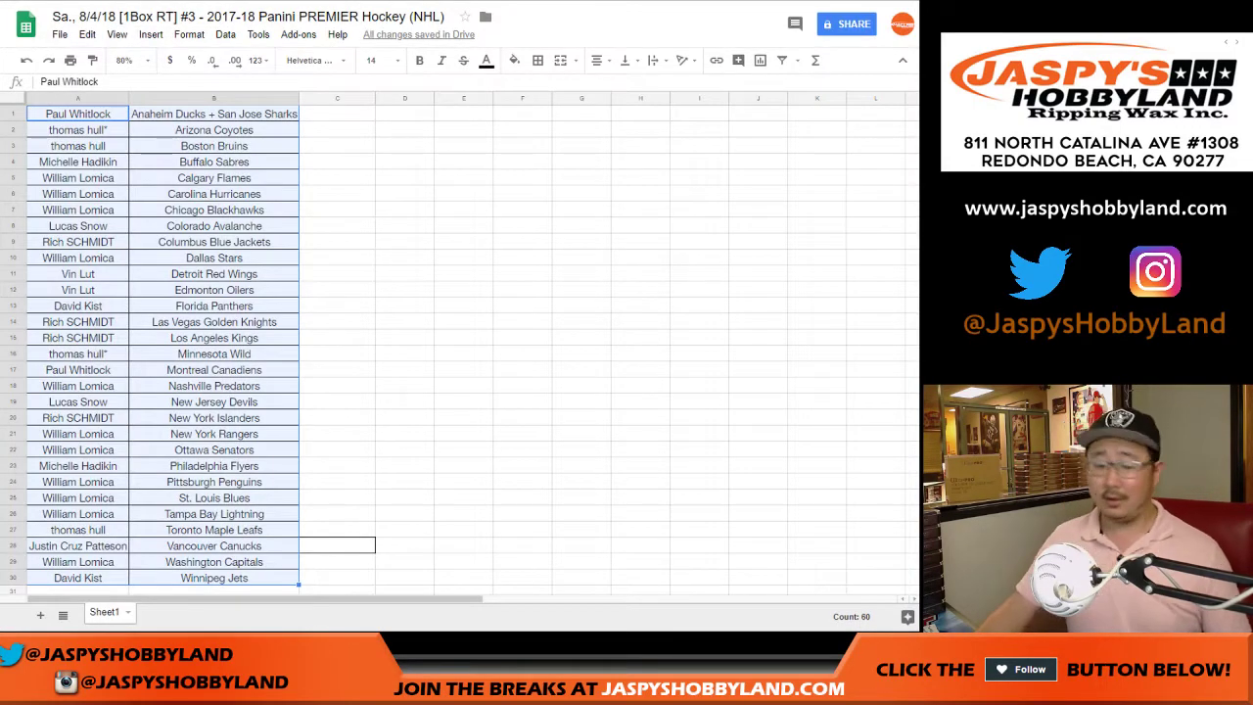